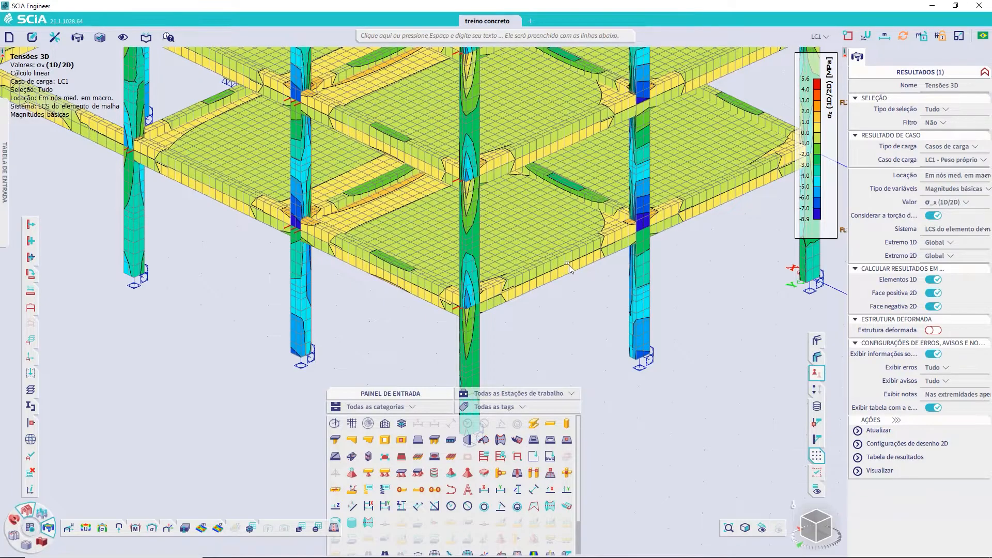
Step: Display the 3D stresses of only the lowest-floor edge beam B28 by setting the selection type to Atual and refreshing the results
click(873, 56)
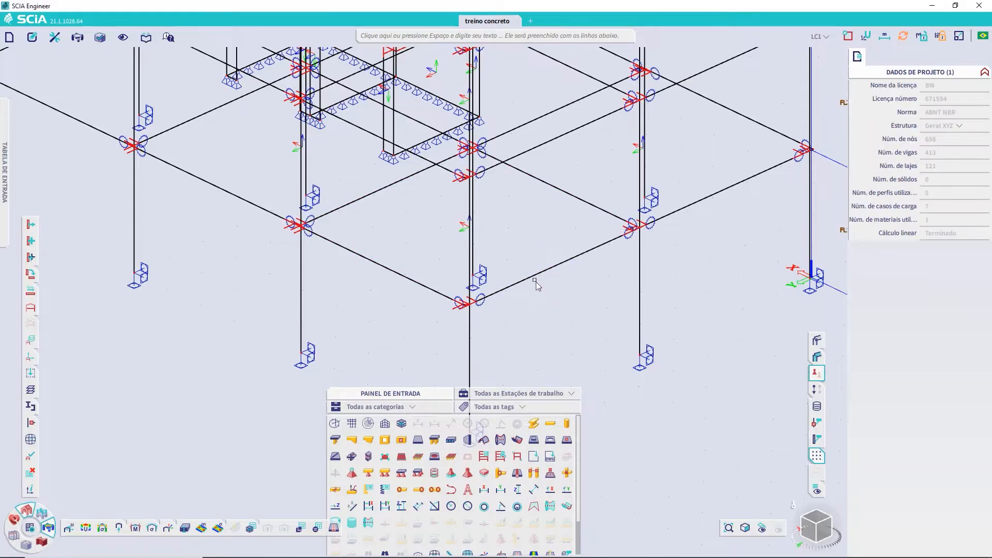
click(536, 284)
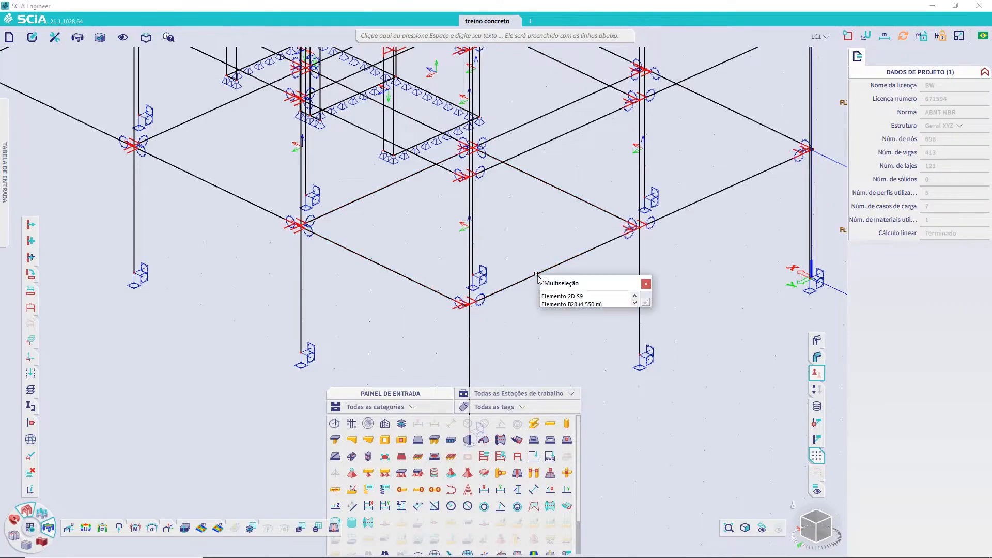
click(571, 305)
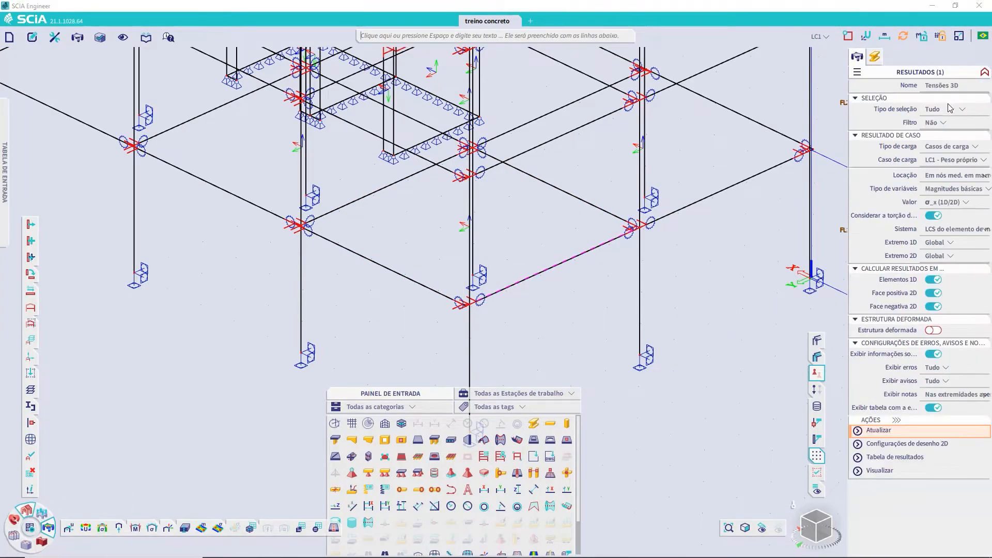
click(945, 109)
click(941, 129)
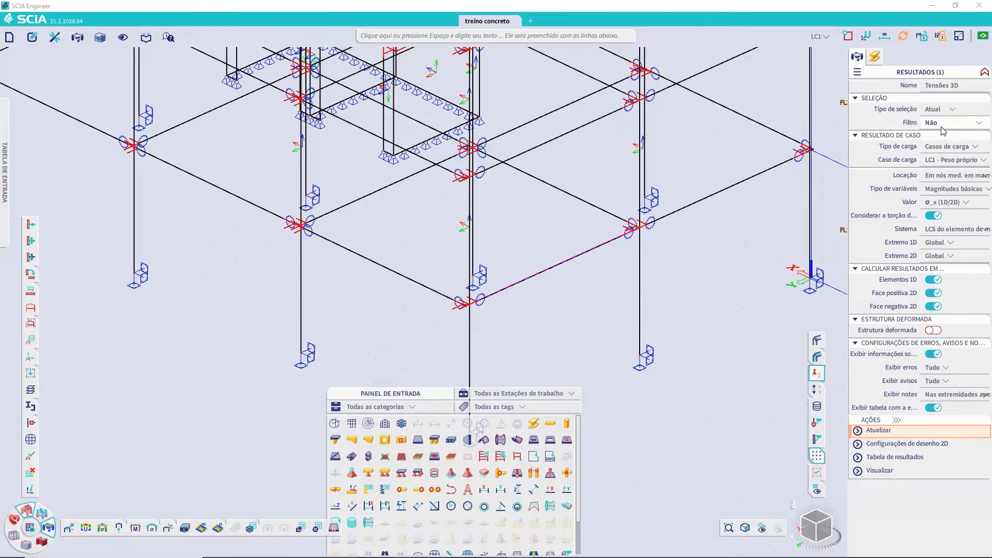
click(879, 428)
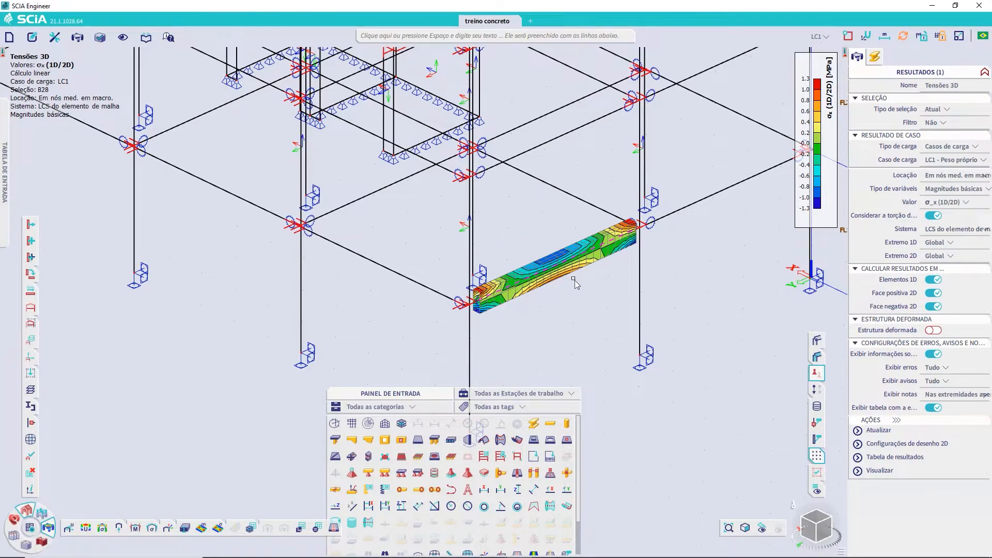
scroll(575, 282, up, 2)
scroll(575, 282, up, 2)
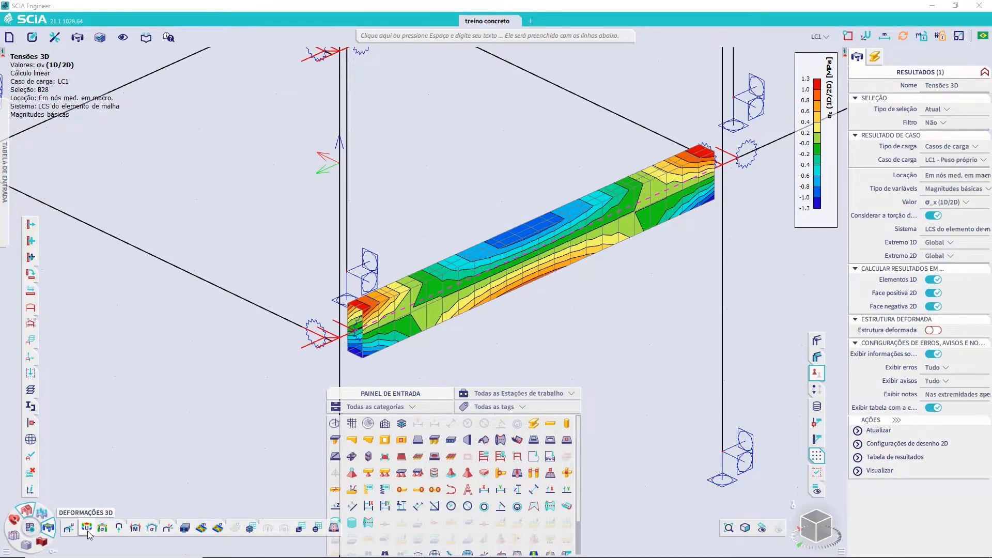
Step: Change the 3D stress variable type to Magnitudes principais and review the available values and variable types
click(982, 202)
click(981, 189)
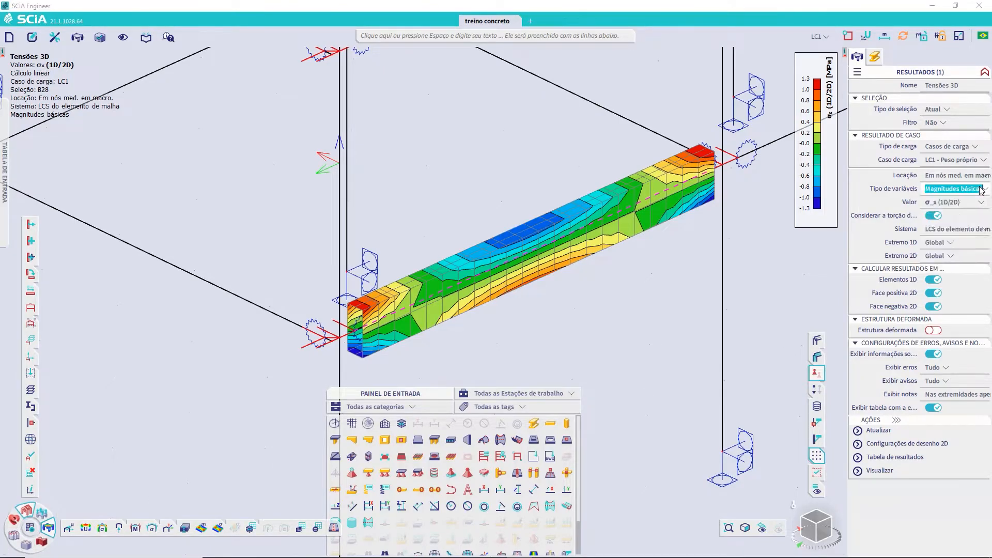
click(970, 210)
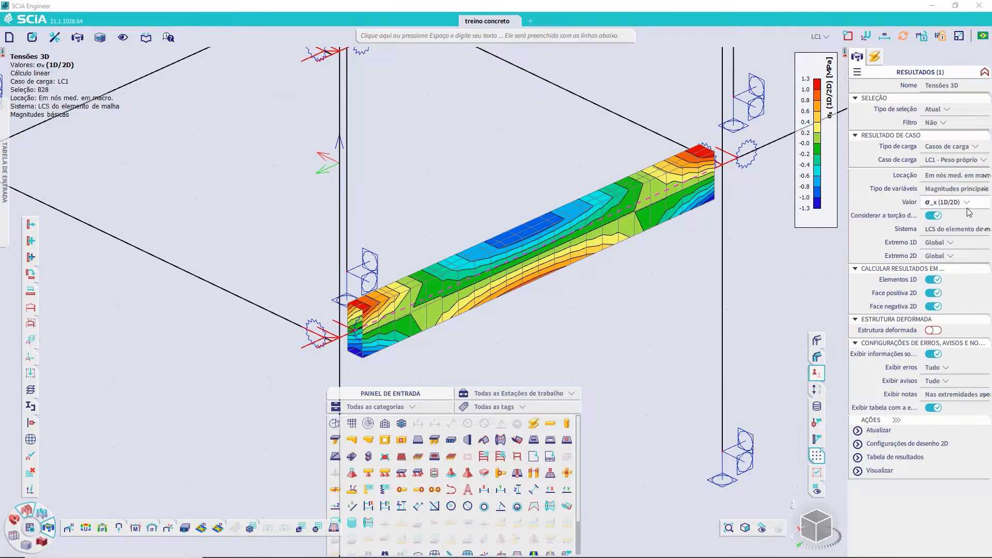
click(952, 216)
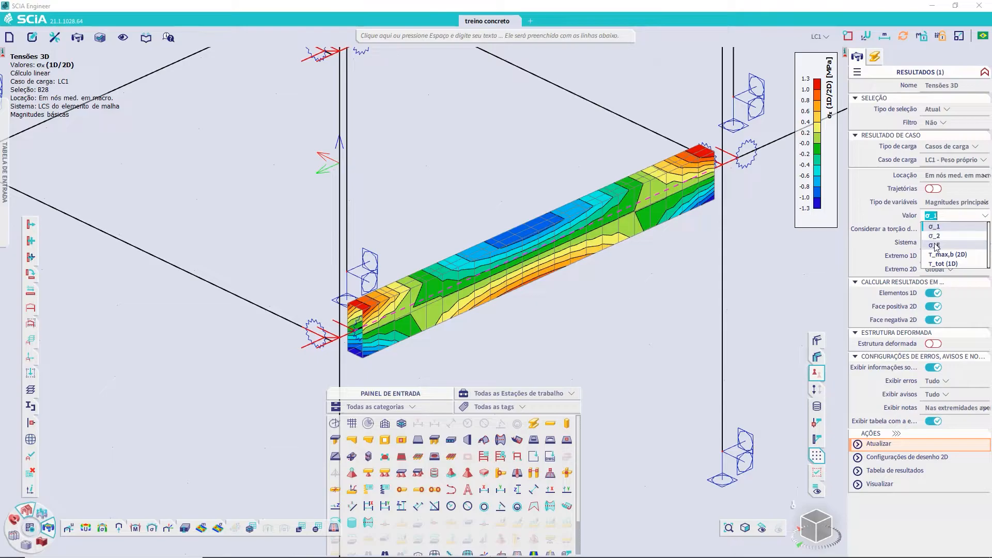
click(988, 203)
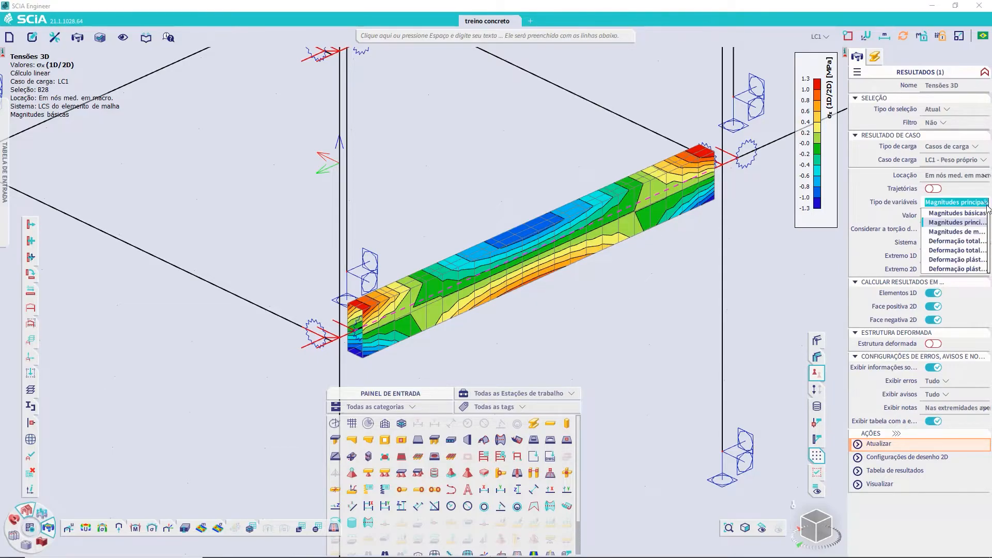
click(863, 213)
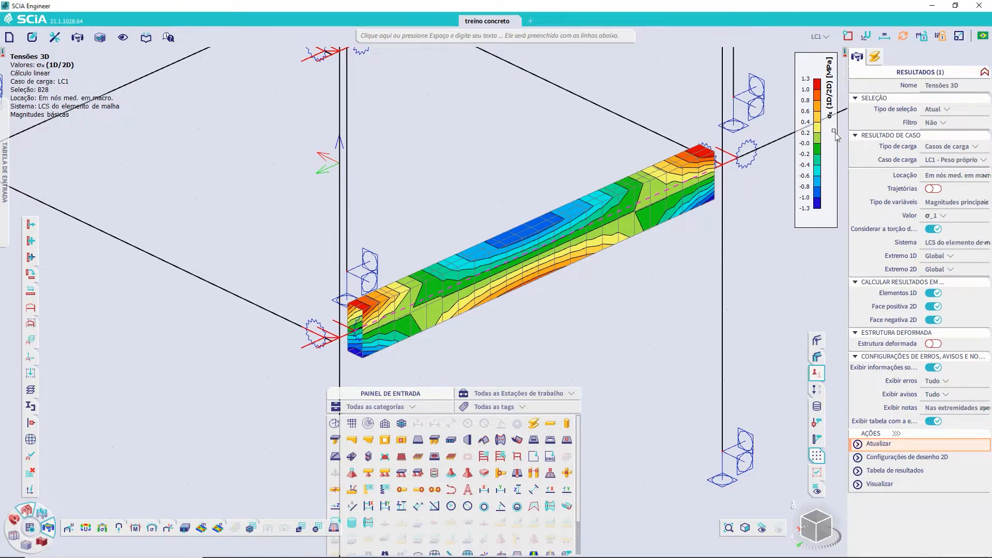
Step: Display the resultant of reactions R_z for LC1 with the selection type set to Tudo
click(118, 527)
scroll(211, 265, down, 5)
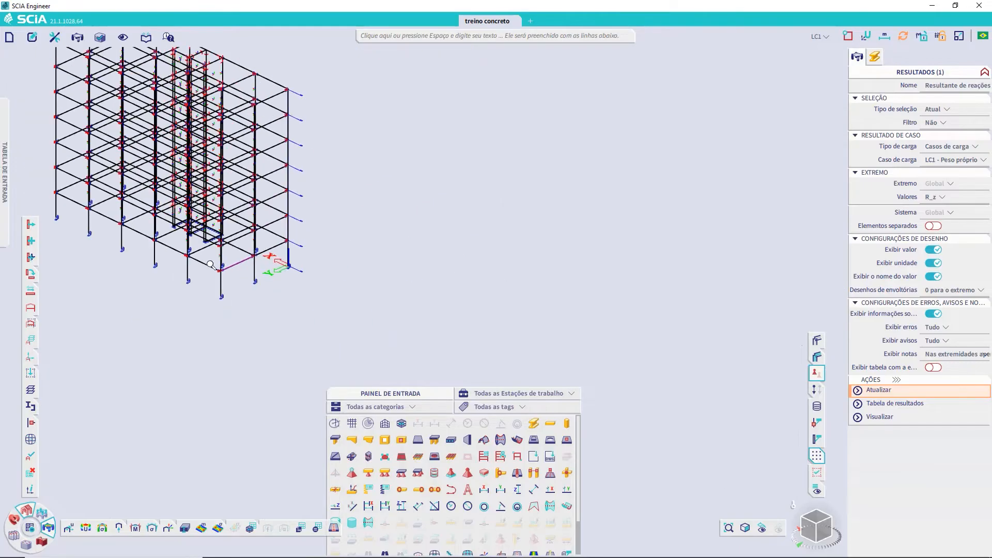
middle_drag(211, 265, 480, 282)
ctrl+right_drag(530, 331, 544, 322)
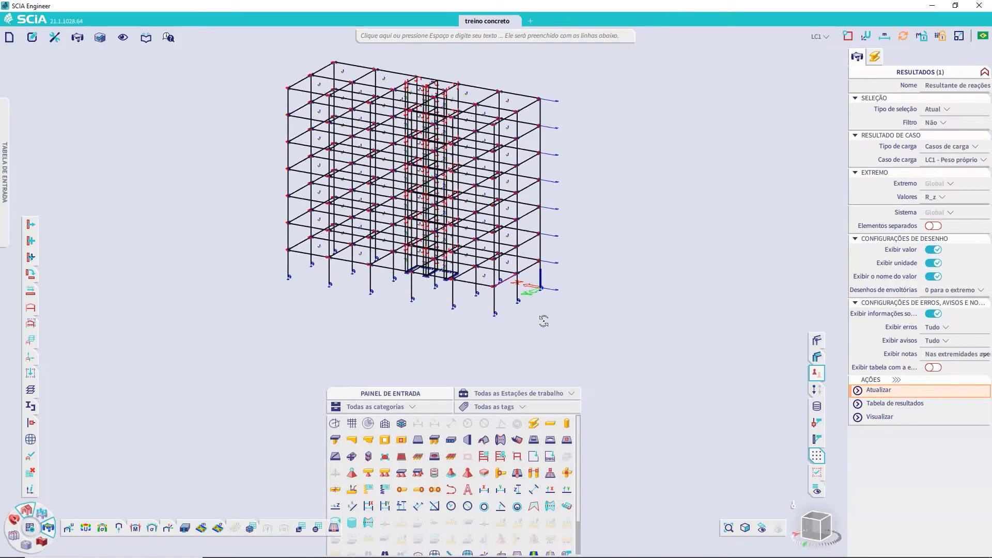
scroll(448, 331, up, 5)
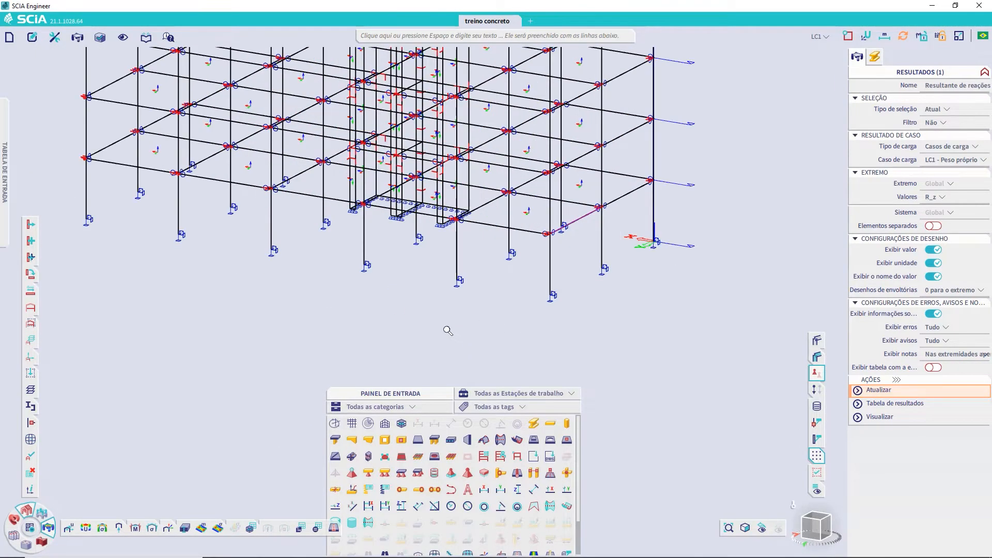
click(934, 109)
click(945, 122)
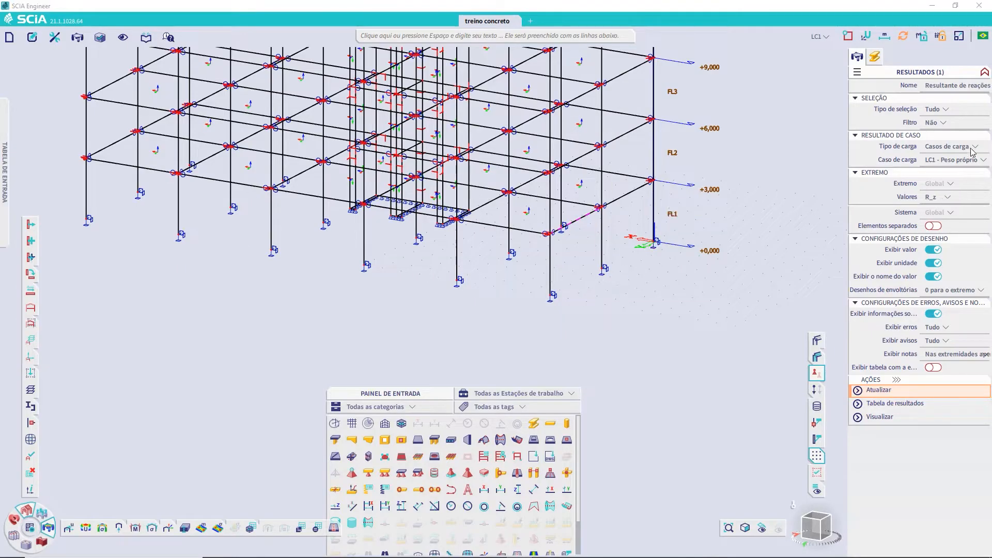
click(886, 391)
scroll(406, 269, up, 5)
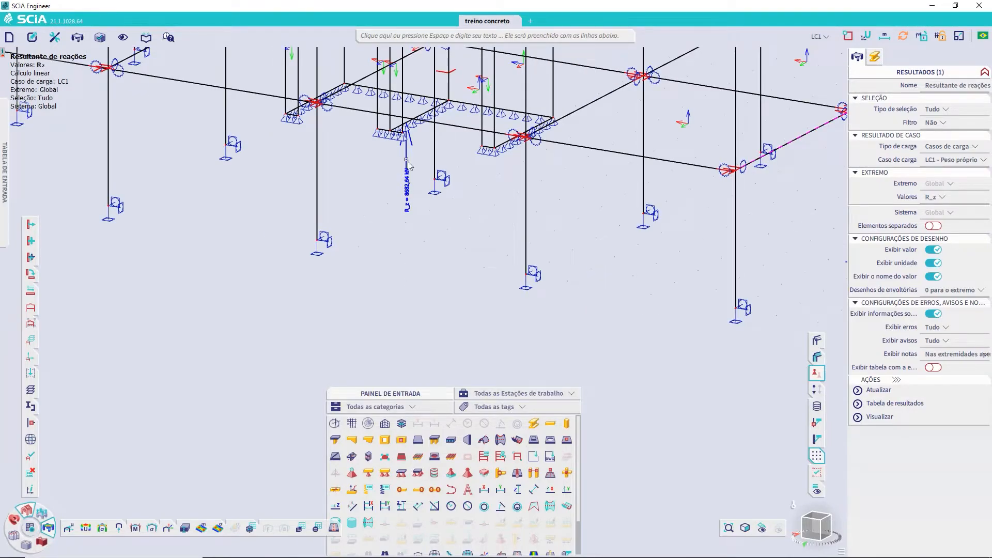
Step: Switch the resultant of reactions to R_x, refresh it, and review the other available components
click(965, 198)
click(944, 209)
click(886, 391)
click(938, 197)
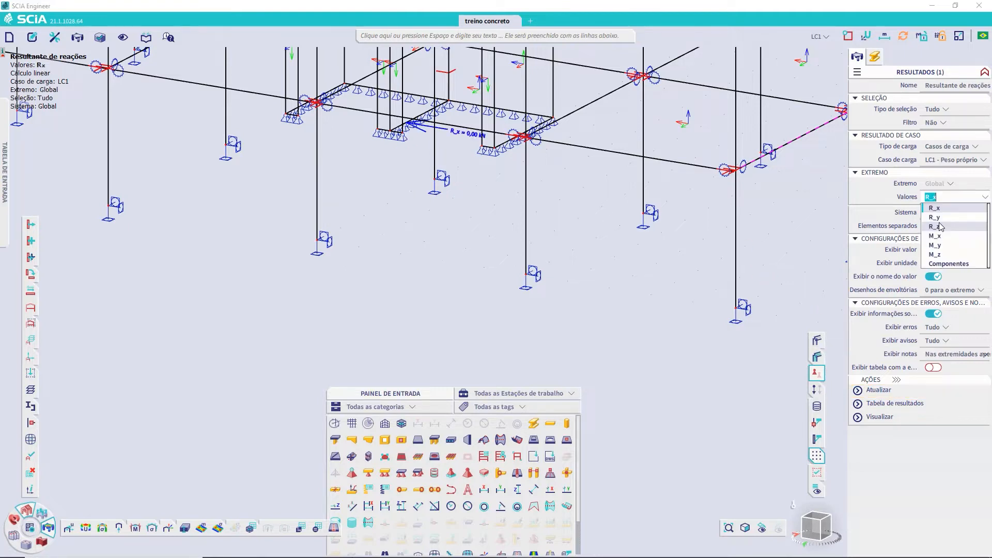
click(790, 234)
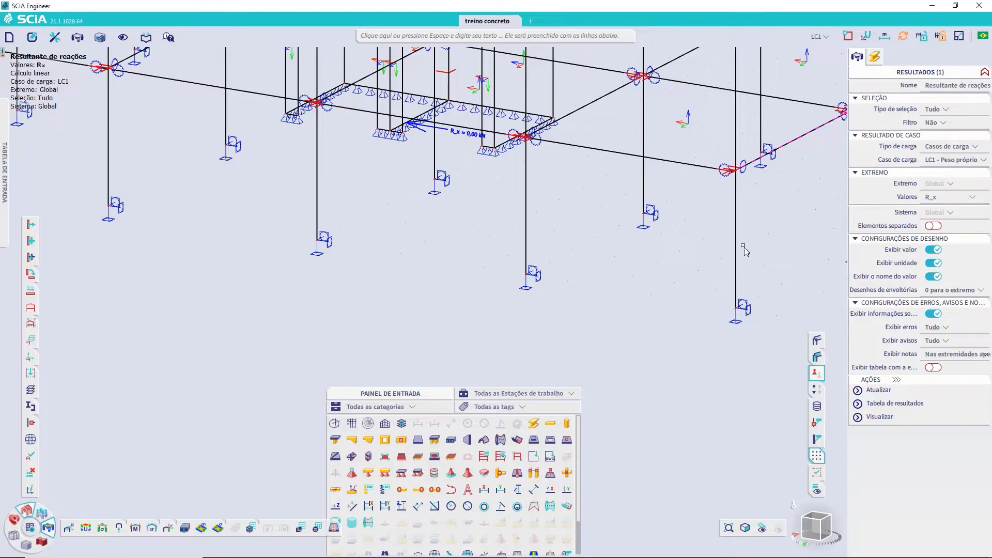
Step: Display the individual support reactions R_z for LC1 across the whole structure, with the selection type set to Tudo
mouse_move(118, 529)
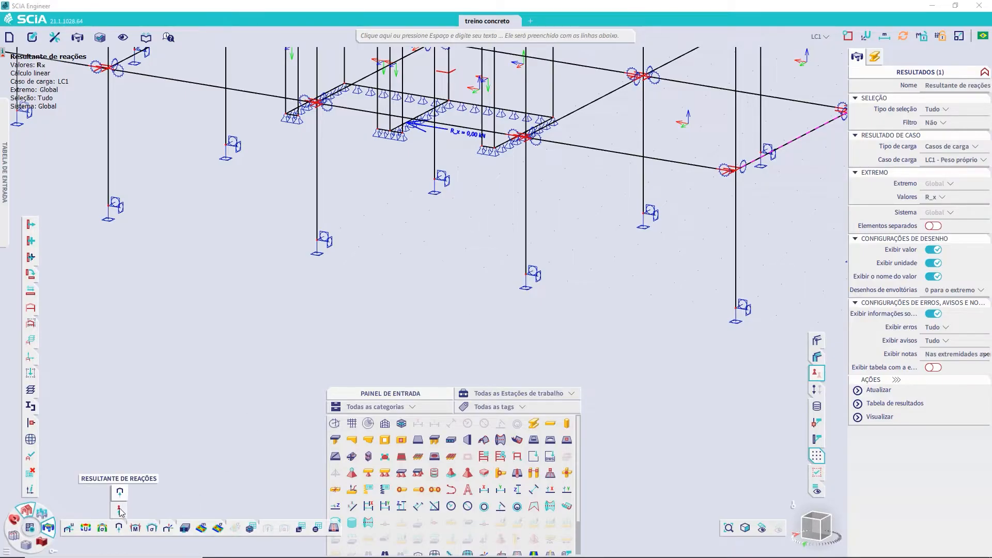
click(120, 513)
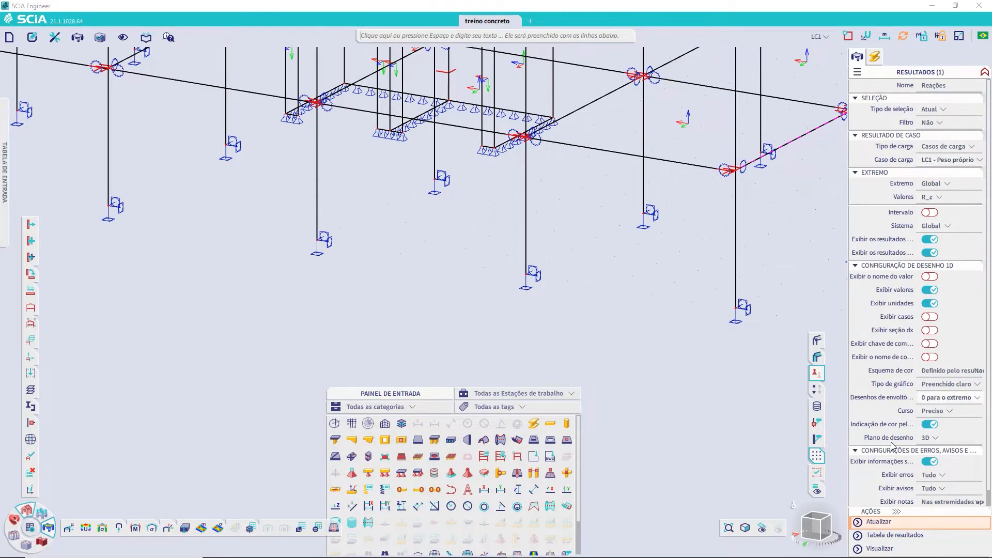
click(878, 522)
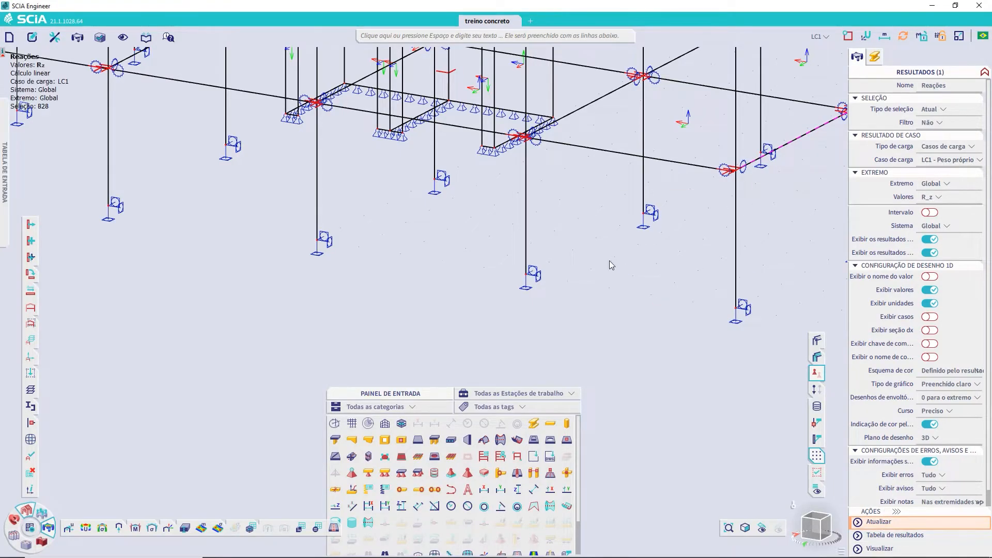
scroll(397, 260, down, 3)
click(941, 109)
click(938, 126)
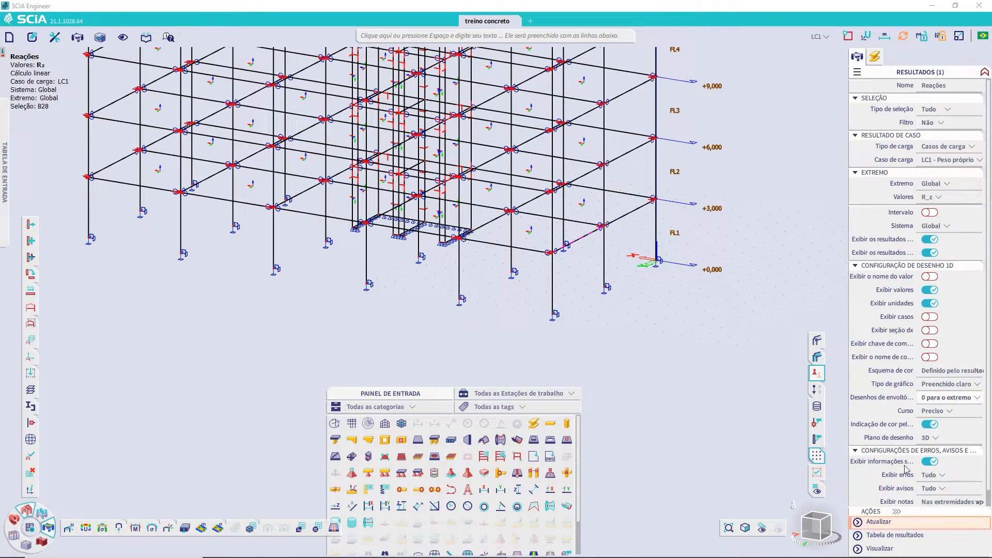
click(878, 522)
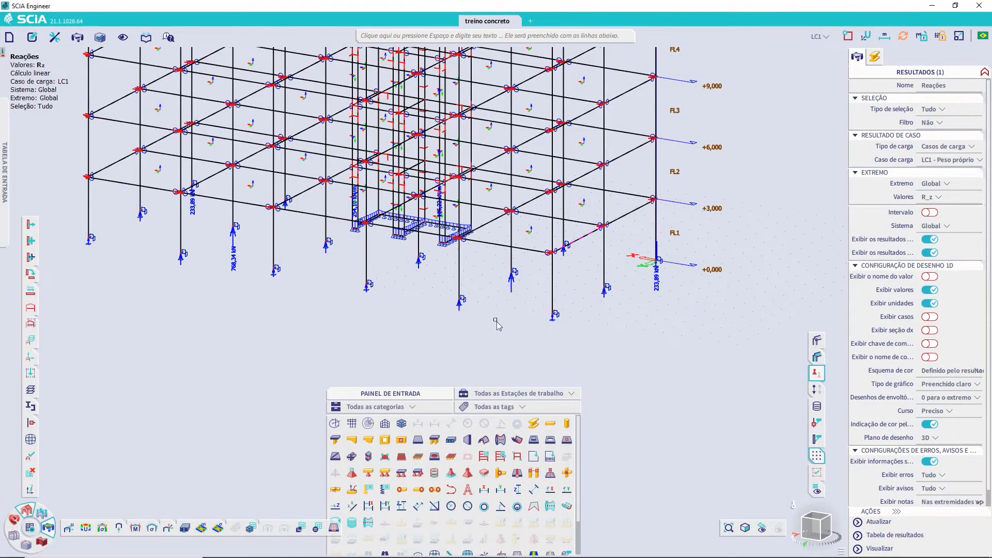
middle_drag(497, 320, 532, 328)
scroll(270, 292, up, 3)
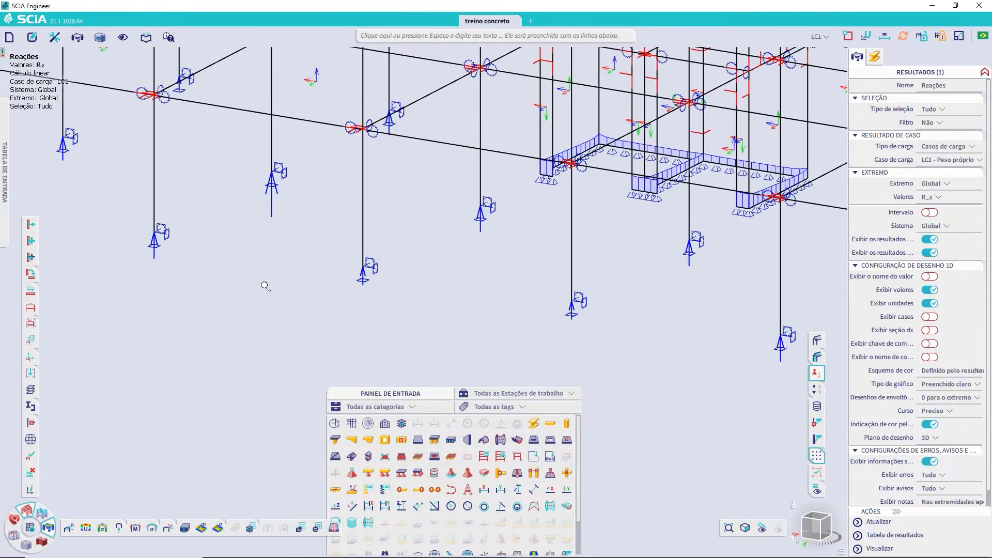
middle_drag(568, 310, 529, 314)
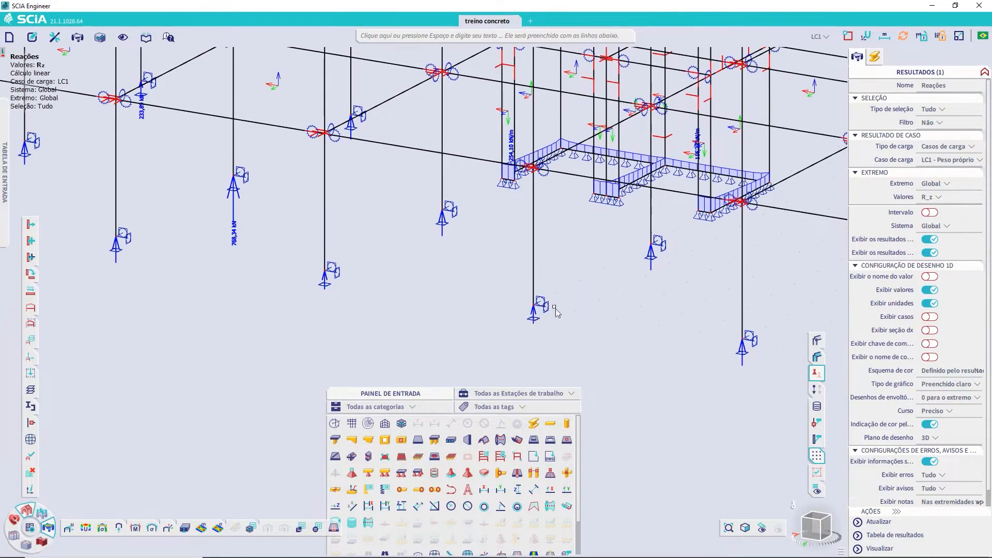
Step: Set the reactions' extreme to Elemento, refresh, and inspect the labelled values at the column and wall supports
click(947, 188)
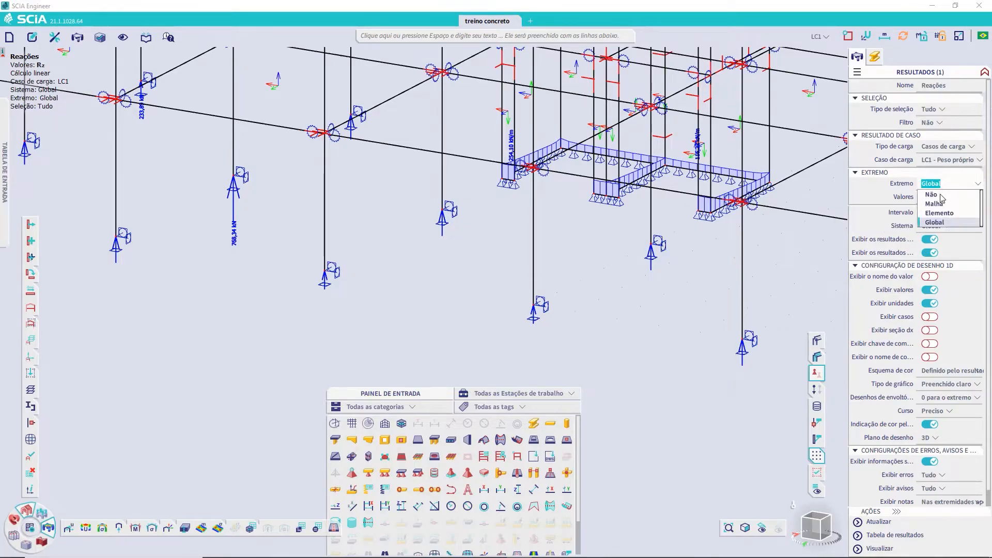
click(938, 214)
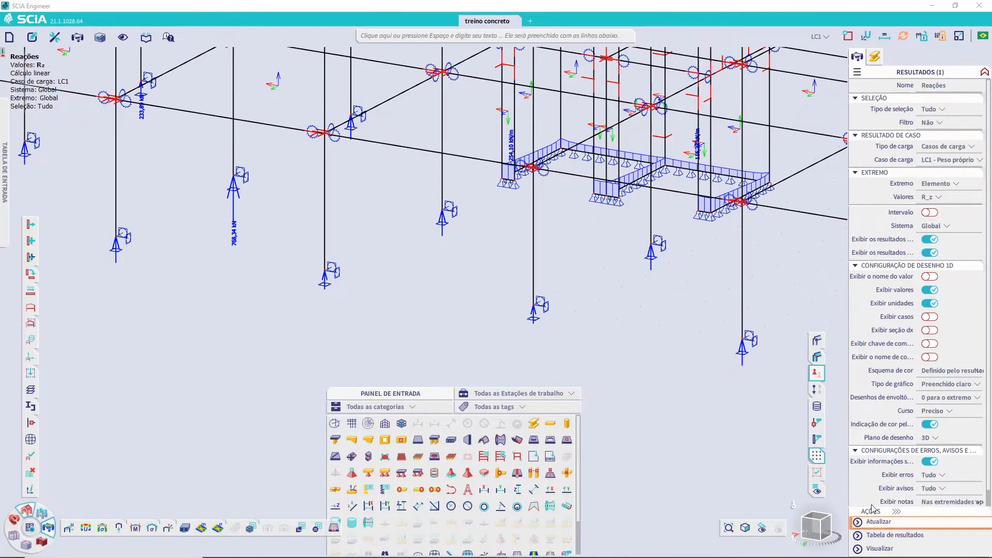
click(880, 522)
scroll(609, 293, down, 4)
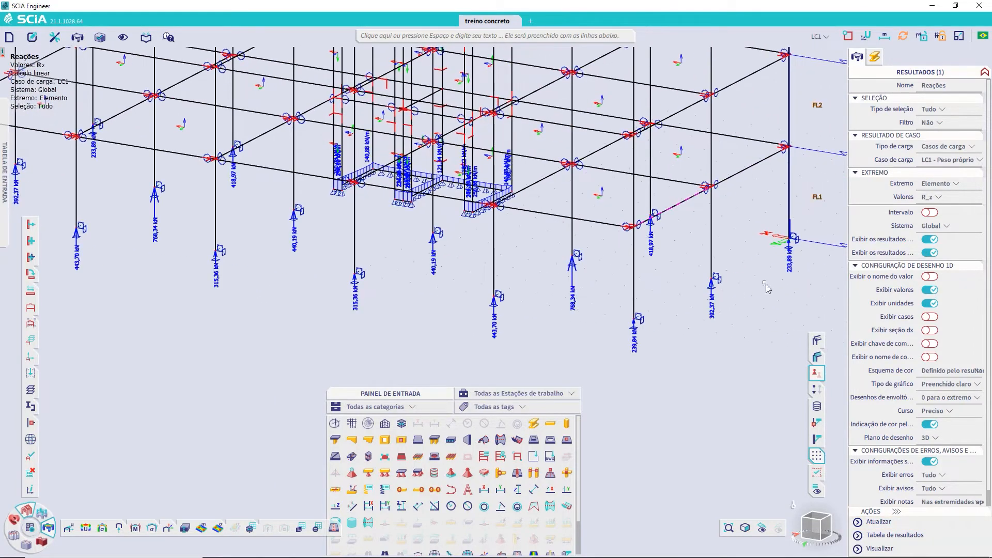
scroll(486, 234, up, 3)
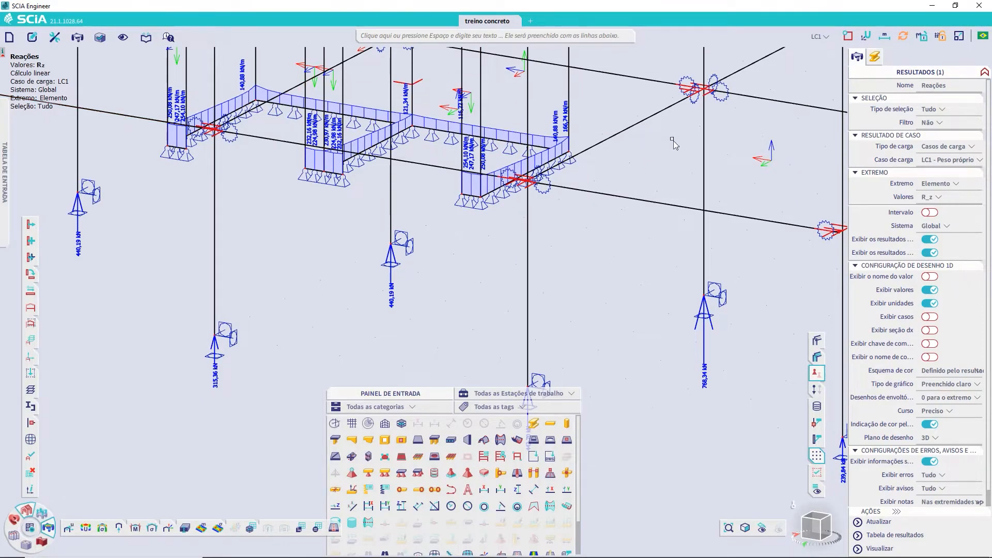
scroll(588, 266, down, 2)
middle_drag(574, 275, 587, 191)
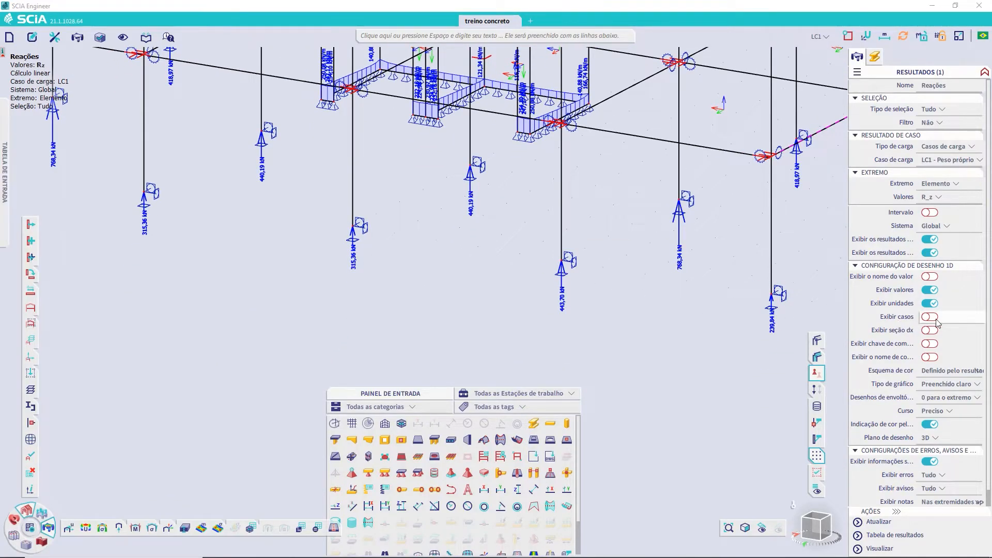
Step: Show the support reactions for the load combination ELU-Norm (auto) instead of a load case, and refresh the results
click(969, 161)
click(961, 146)
click(943, 166)
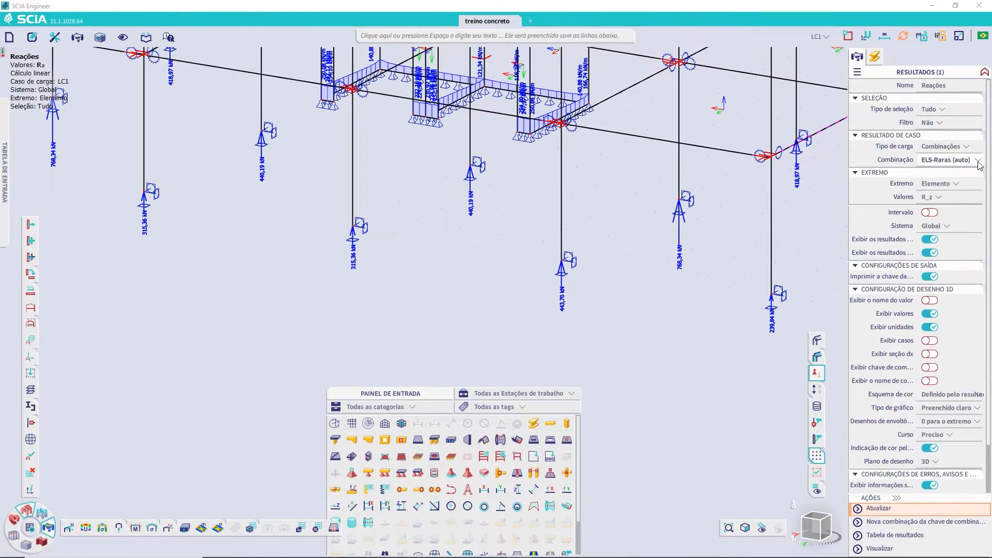
click(972, 161)
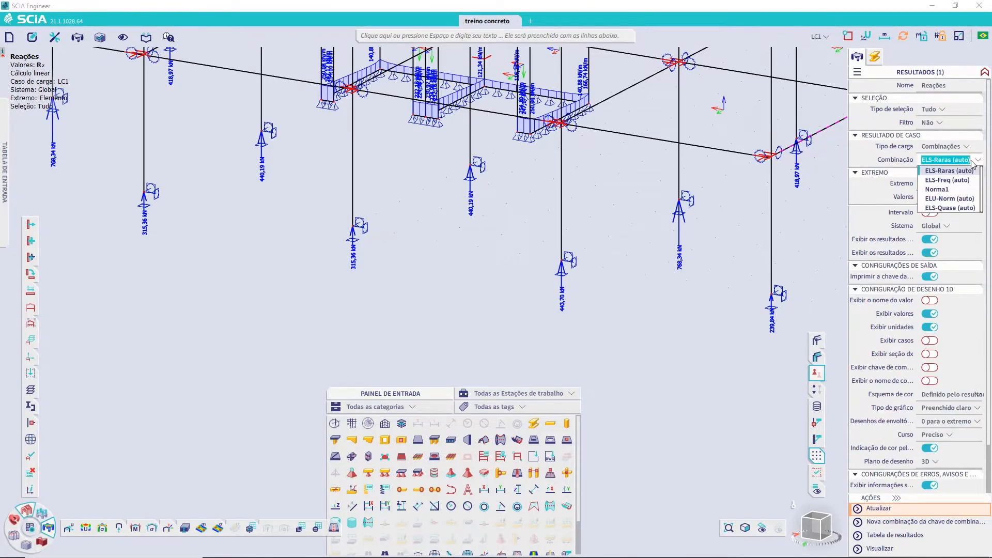
click(946, 202)
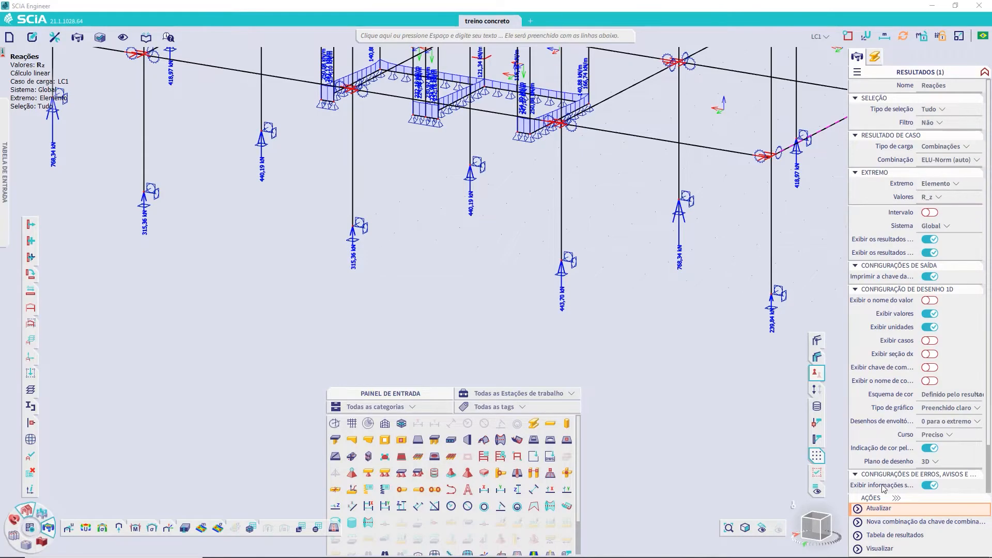
click(878, 508)
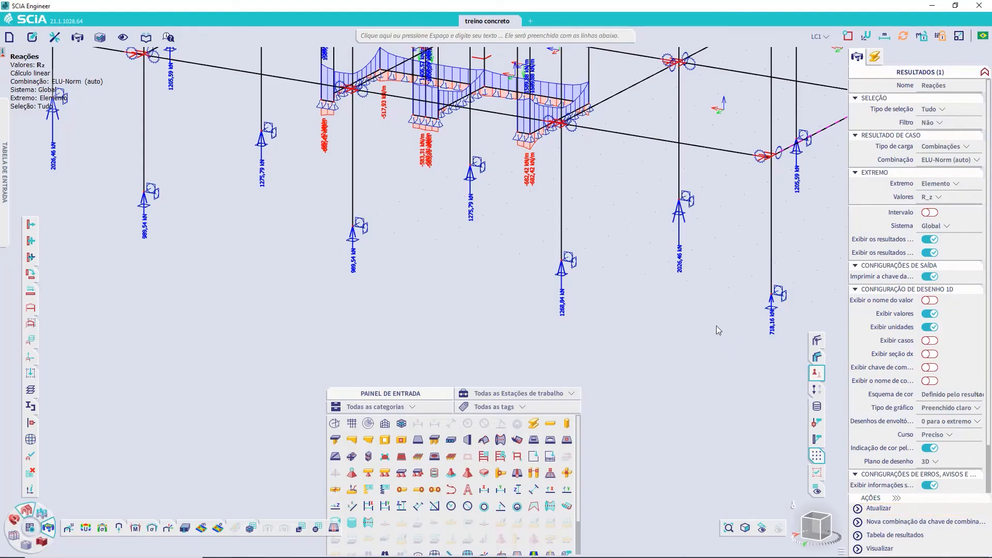
scroll(584, 325, up, 2)
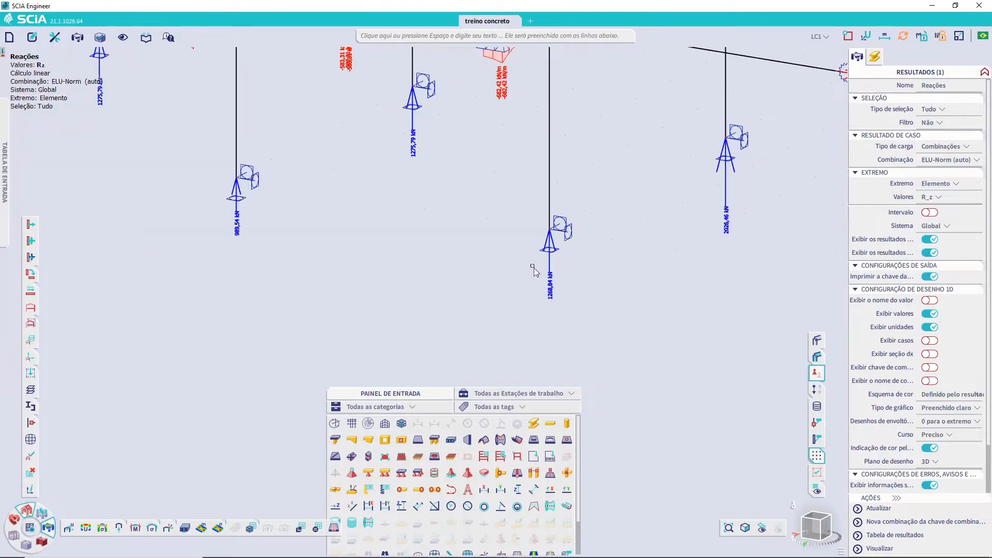
Step: Turn on the load case and combination key display in the reaction labels, refresh, and inspect the labelled support reactions
click(930, 341)
click(880, 509)
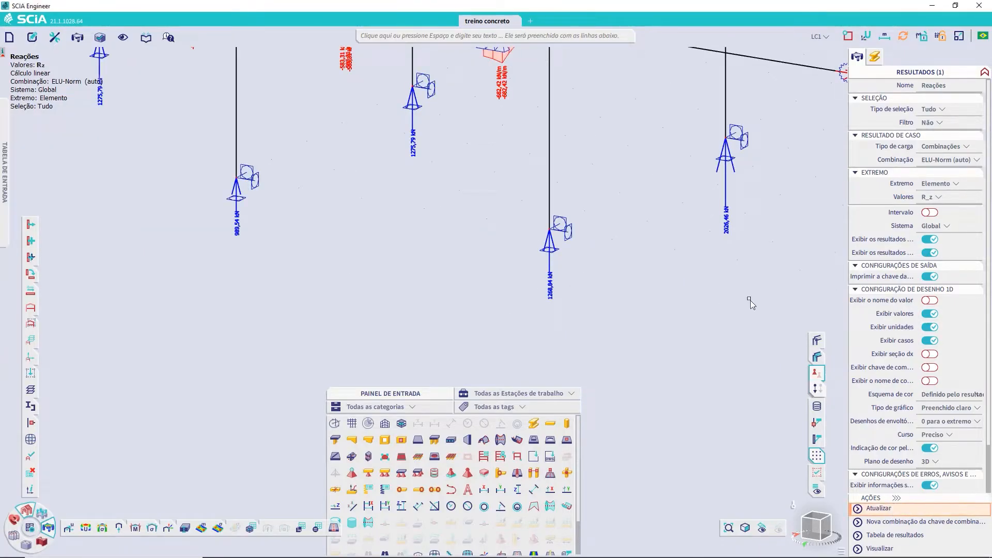
middle_drag(642, 273, 631, 289)
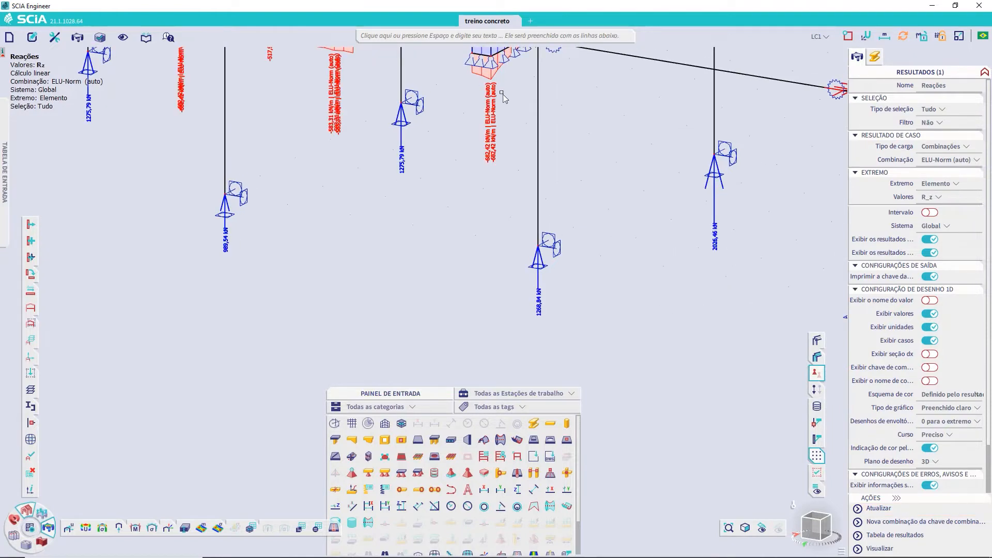
click(930, 368)
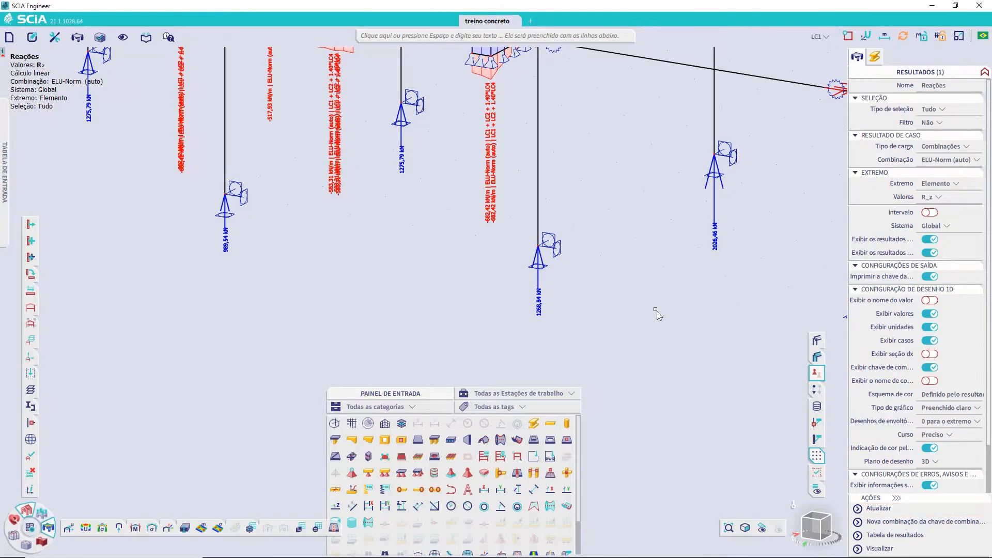
scroll(594, 248, down, 5)
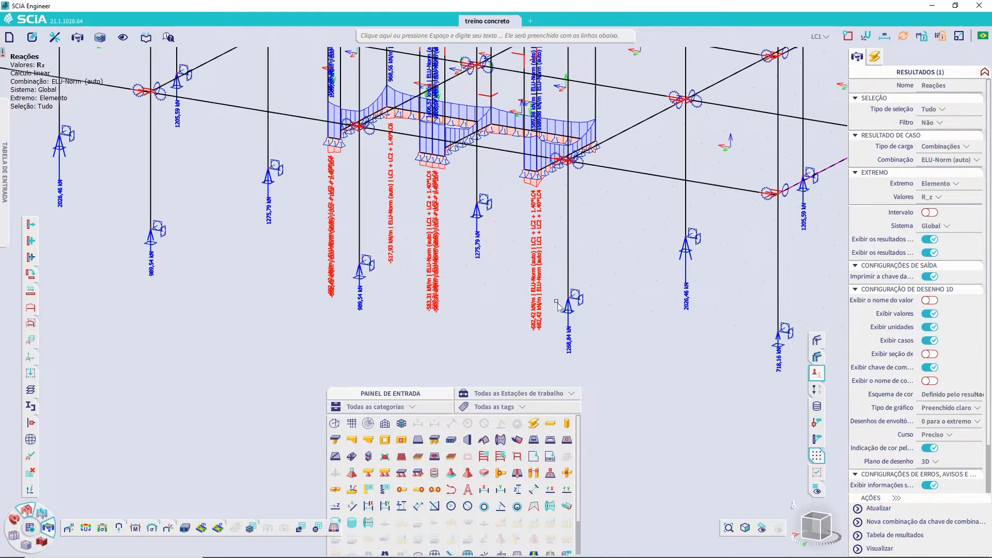
scroll(522, 196, down, 3)
middle_drag(626, 309, 553, 261)
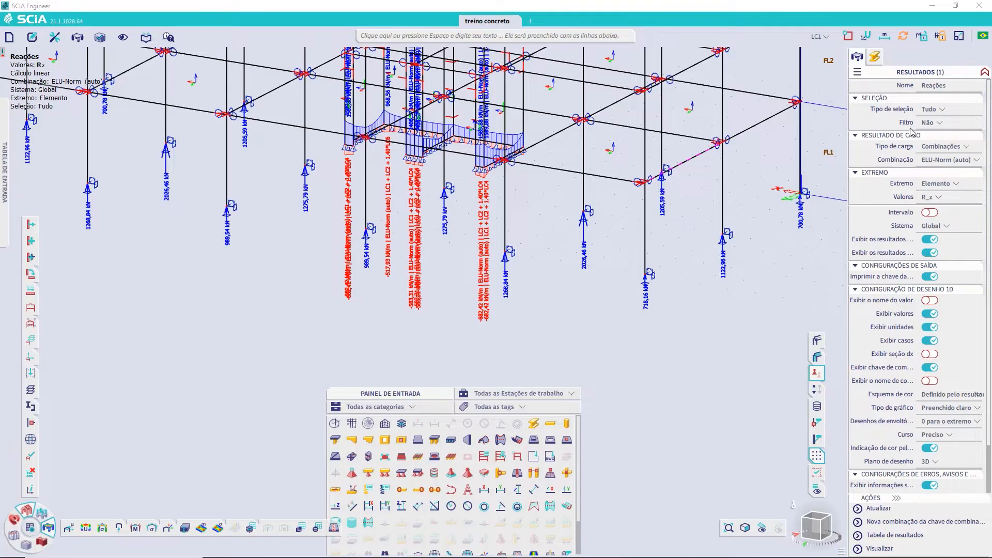
Step: Switch to the 1D internal forces results with selection type Atual, targeting edge beam B28 at level FL1
click(135, 530)
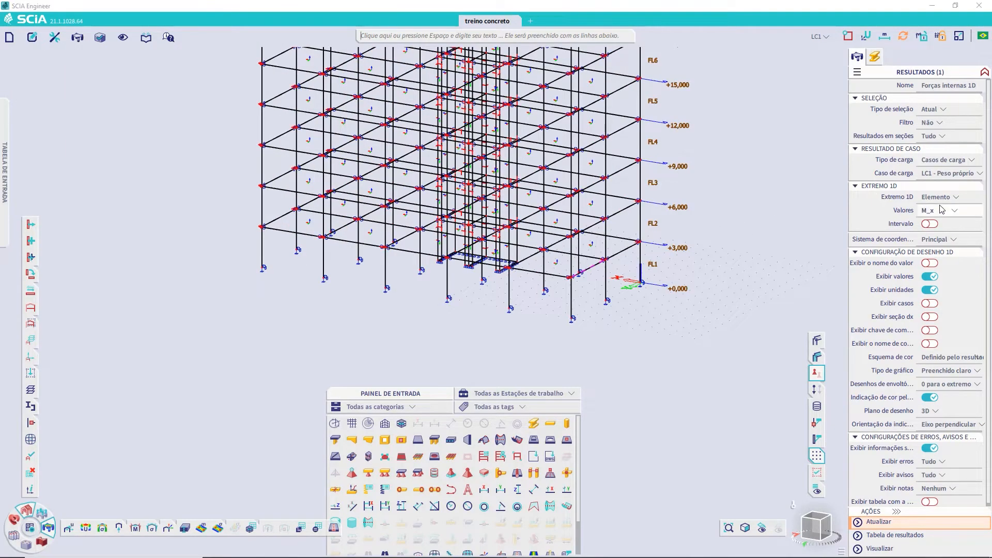
click(942, 110)
click(917, 116)
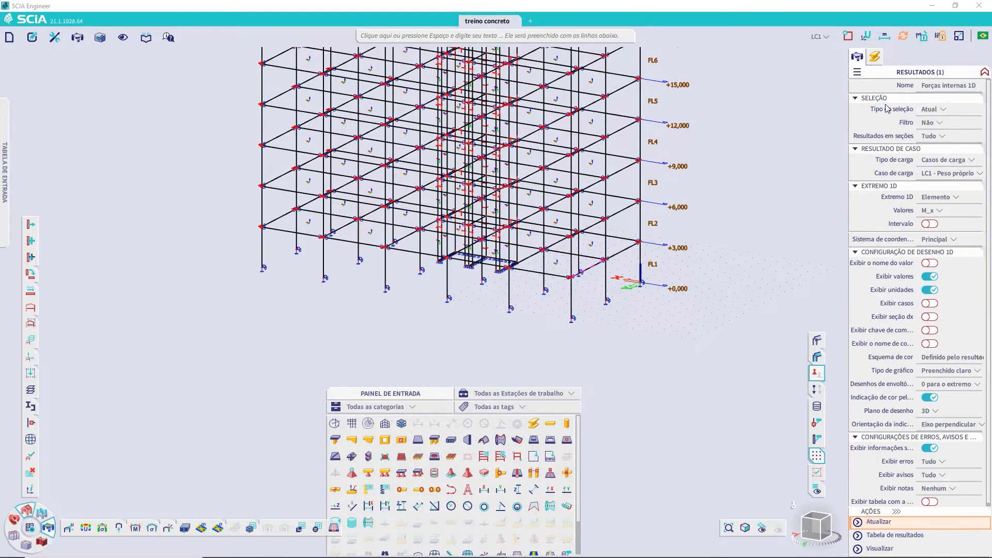
scroll(551, 252, up, 3)
click(565, 245)
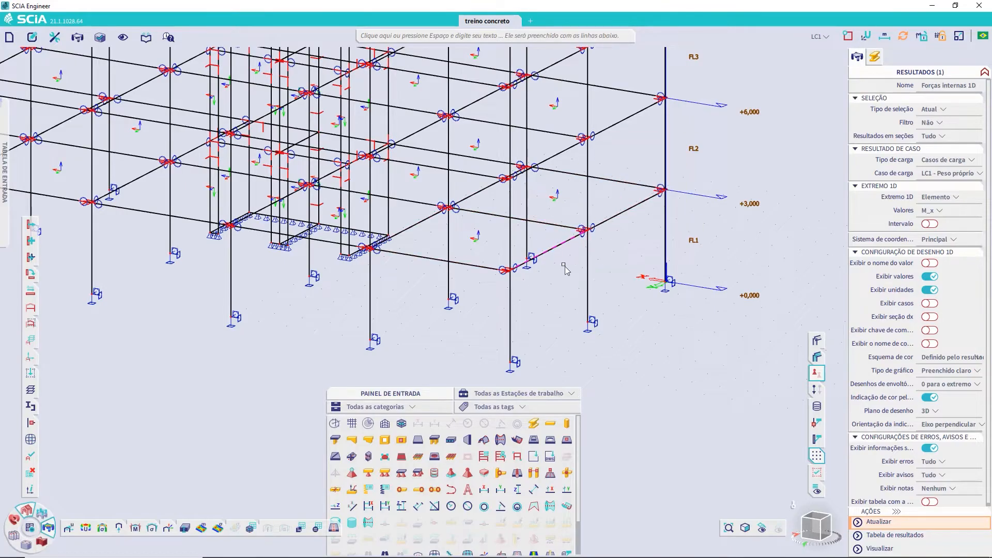
Step: Show the bending moment M_y of beam B28 for the combination ELU-Norm (auto) and refresh the results
click(975, 161)
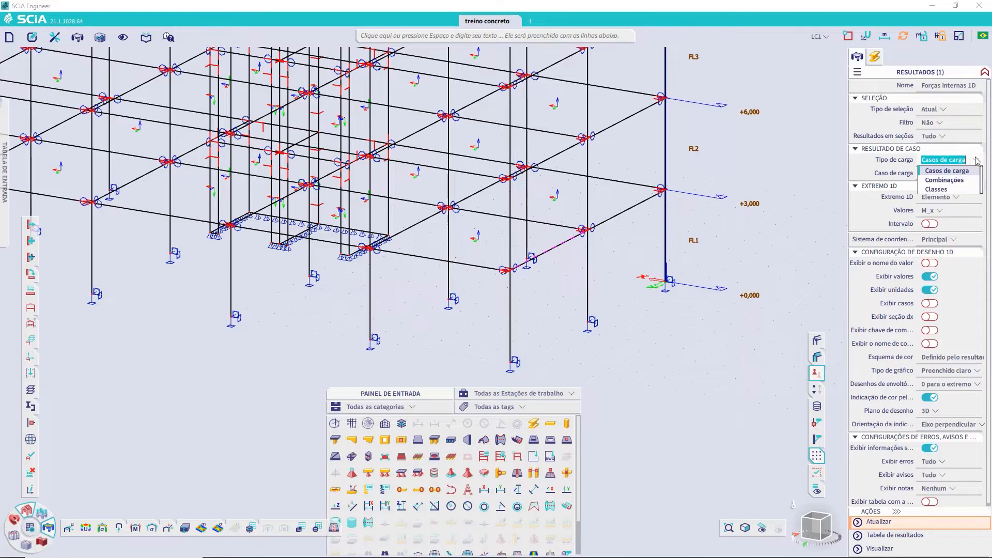
click(946, 180)
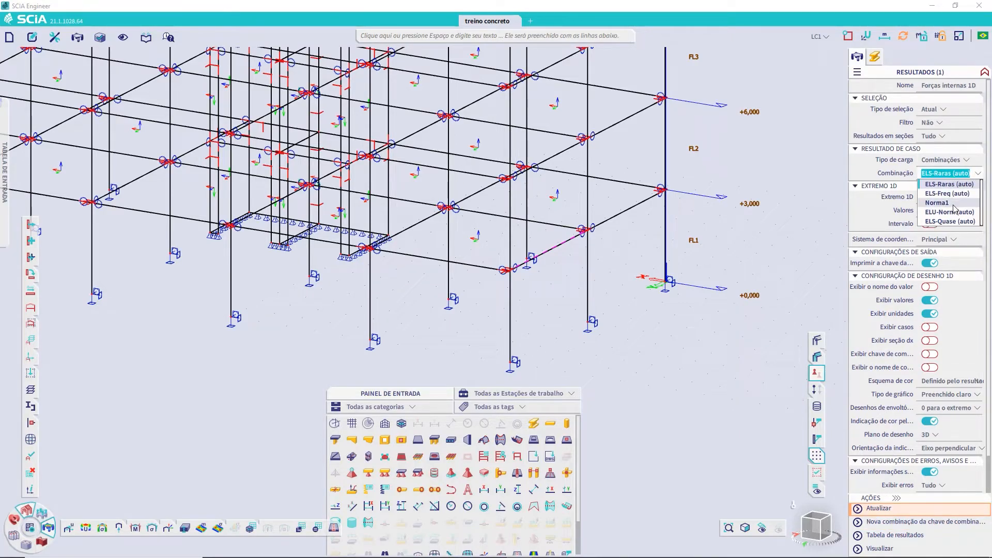
click(957, 213)
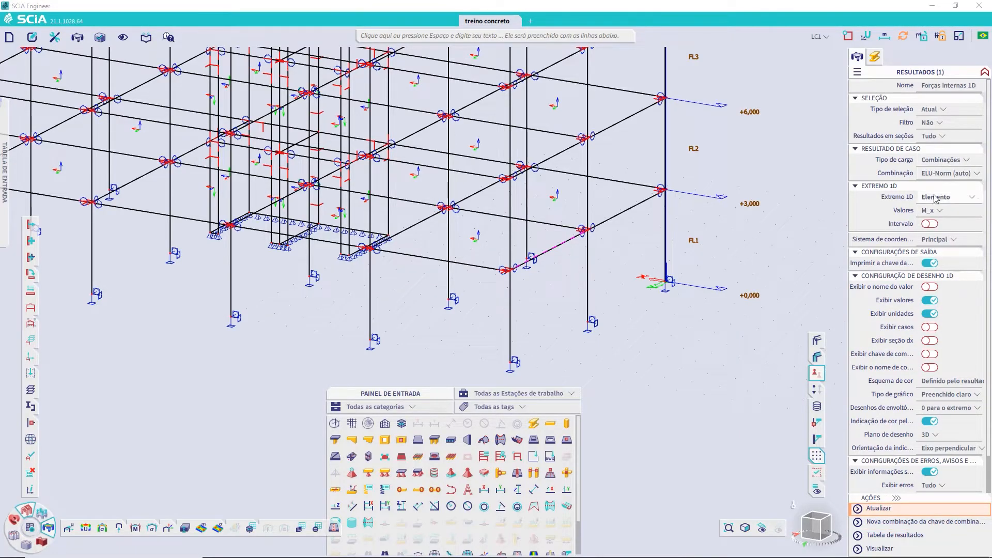
click(950, 211)
click(941, 258)
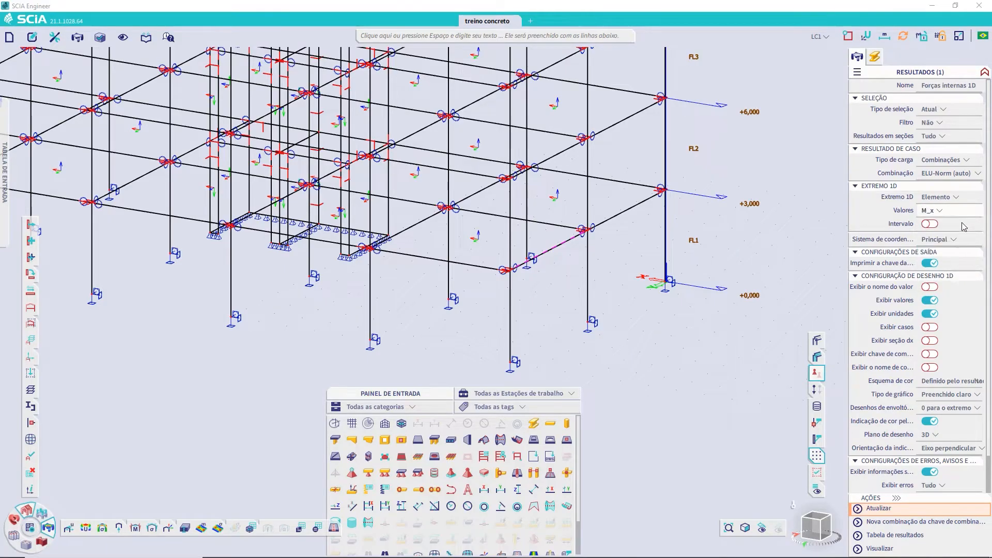
click(874, 514)
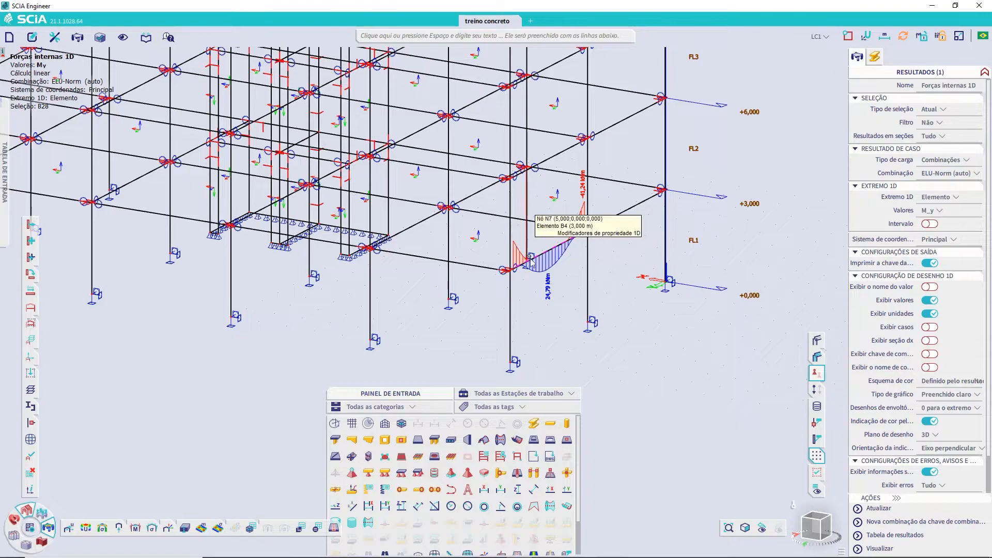
Step: Turn on the local axes of 1D elements in the view settings and inspect the M_y diagram against beam B28's axes
right_click(740, 220)
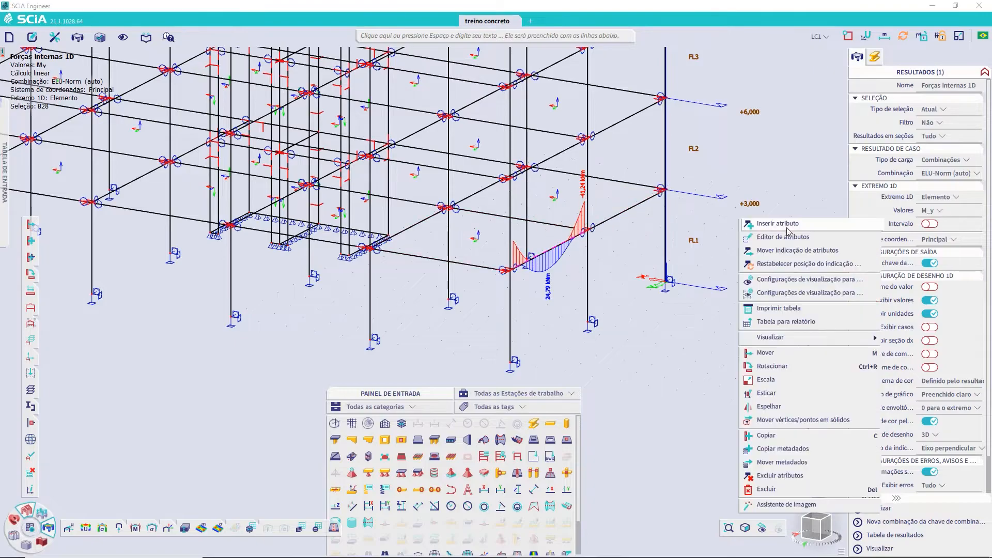
click(797, 281)
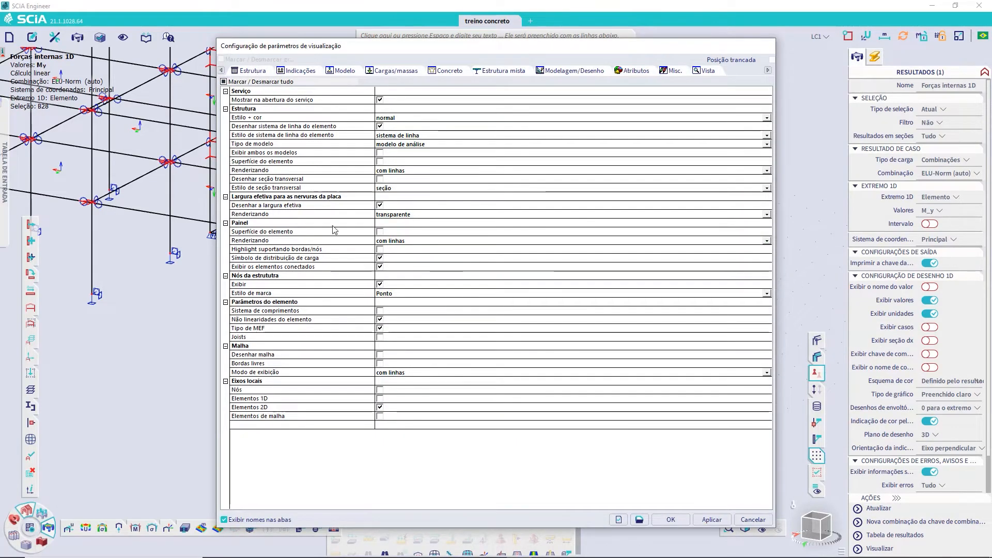
click(380, 399)
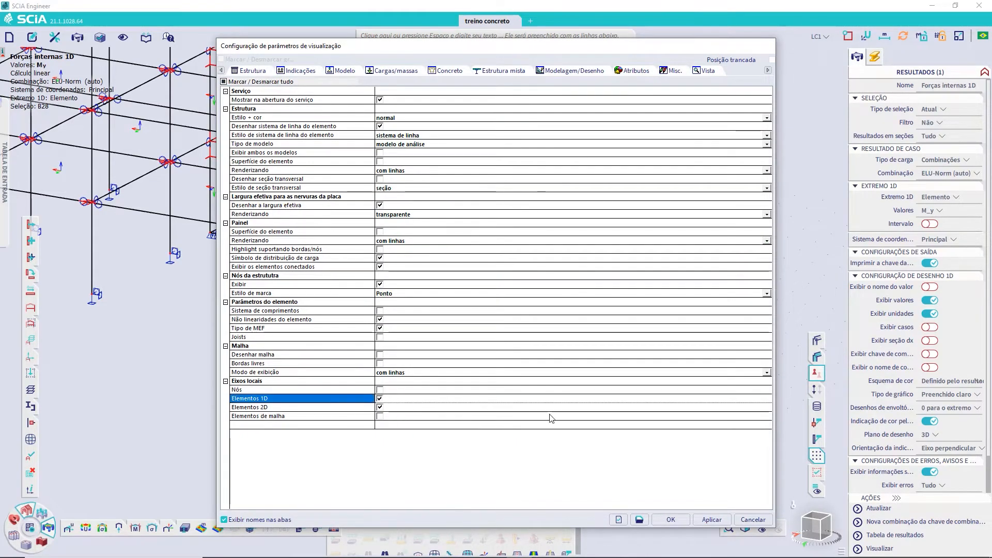
click(670, 520)
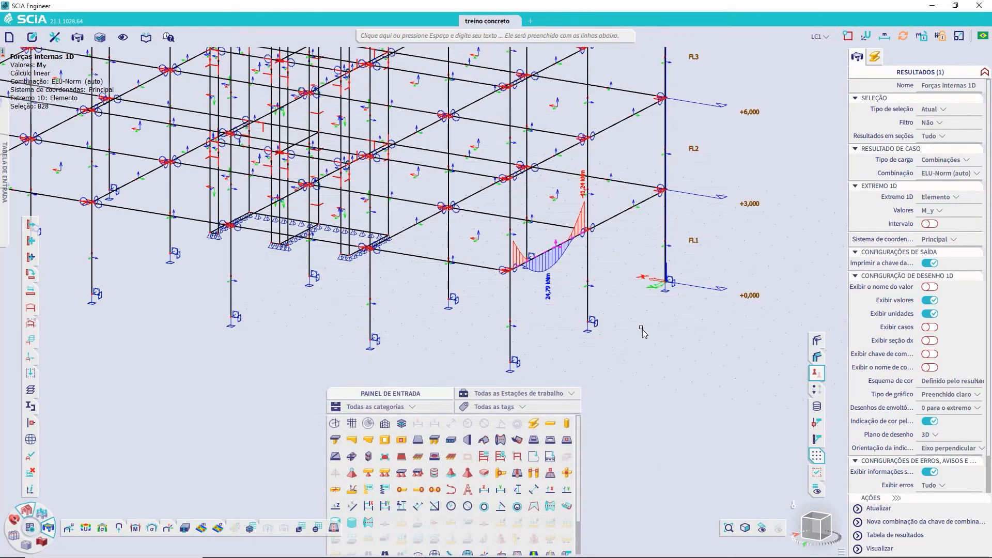
scroll(516, 297, up, 3)
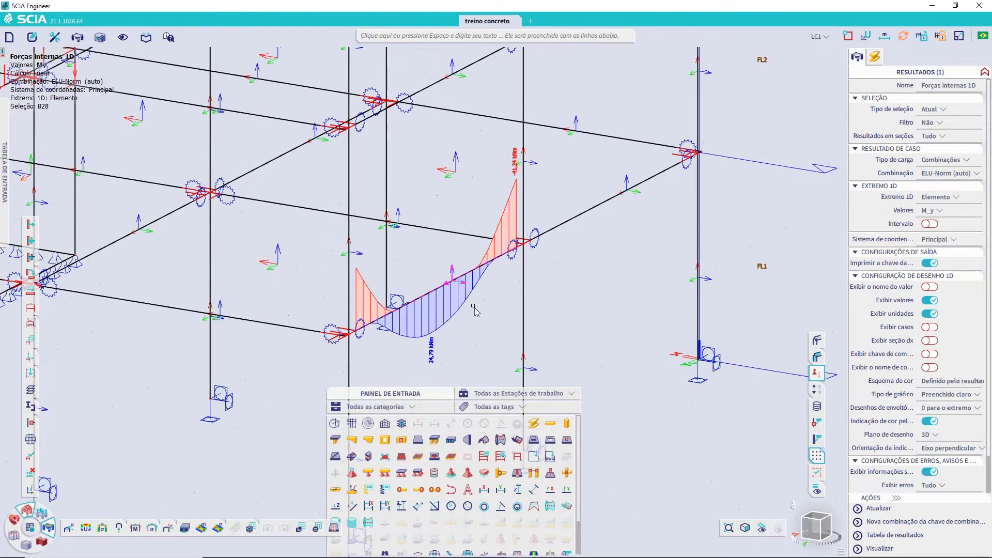
scroll(469, 308, up, 1)
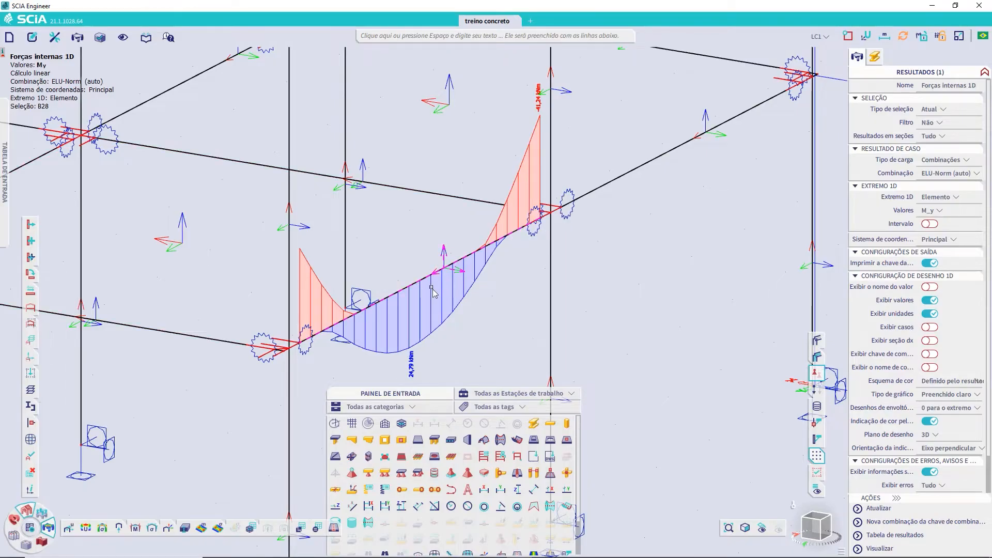
Step: Switch beam B28's internal force to the torsional moment M_x and refresh the diagram
click(937, 211)
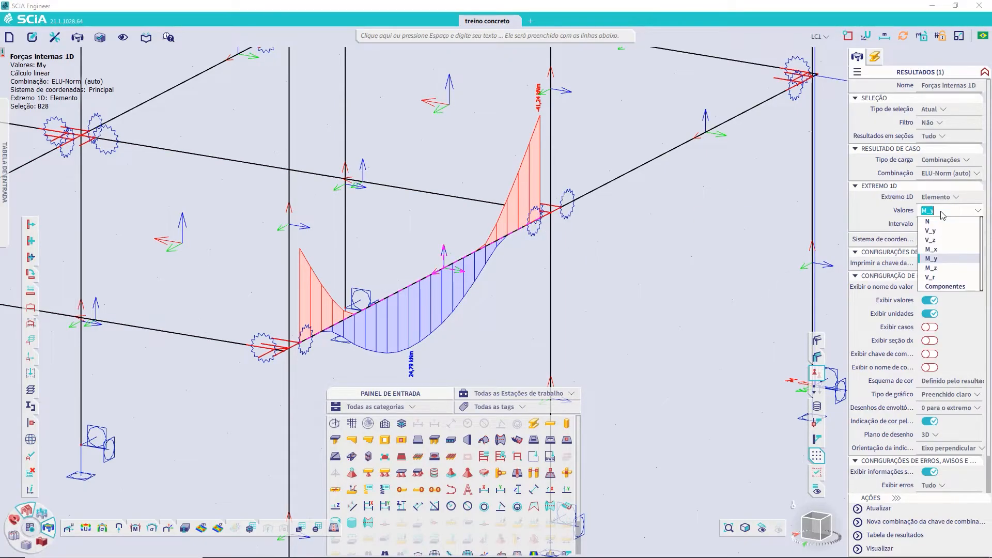
click(932, 250)
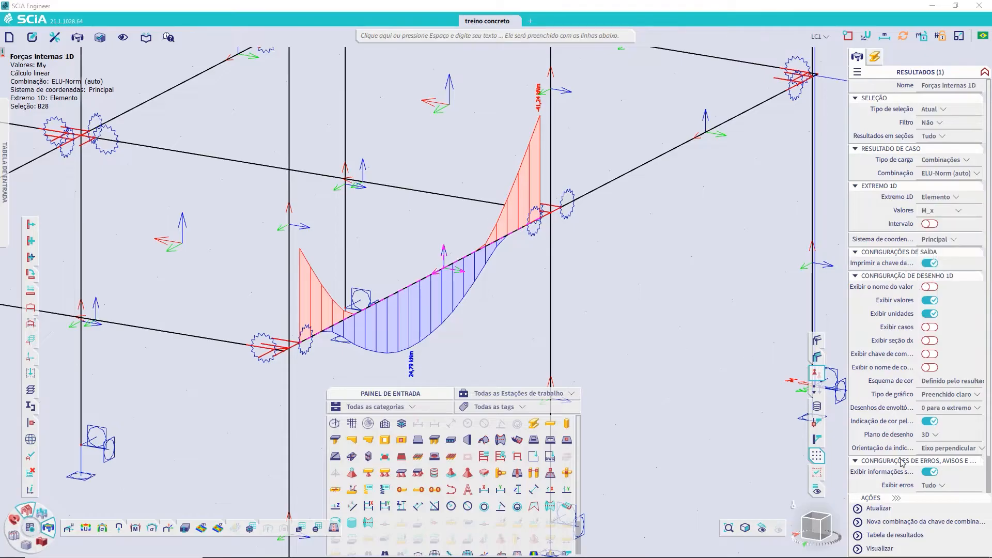
click(880, 508)
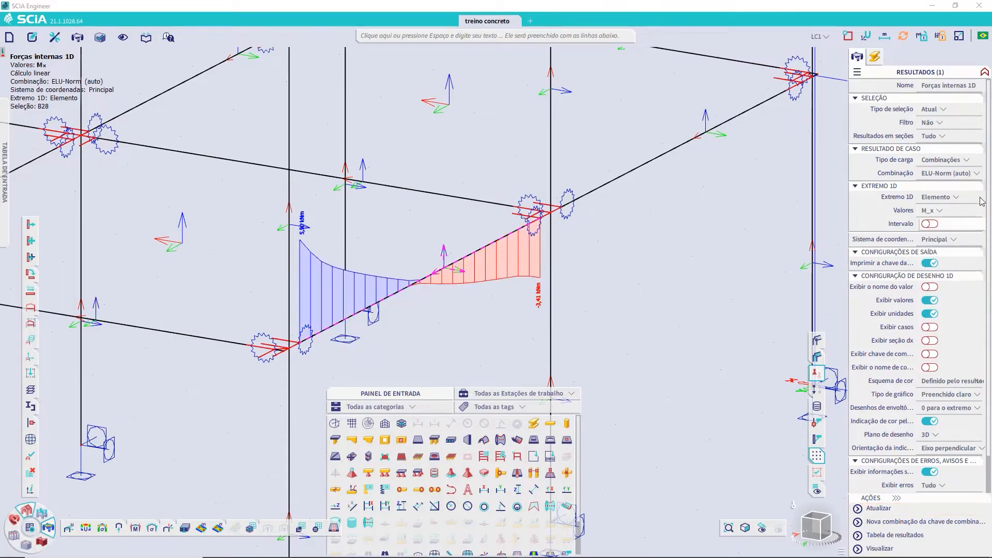
Step: Review beam B28's M_z moment diagram, and display its shear force V_z
click(956, 211)
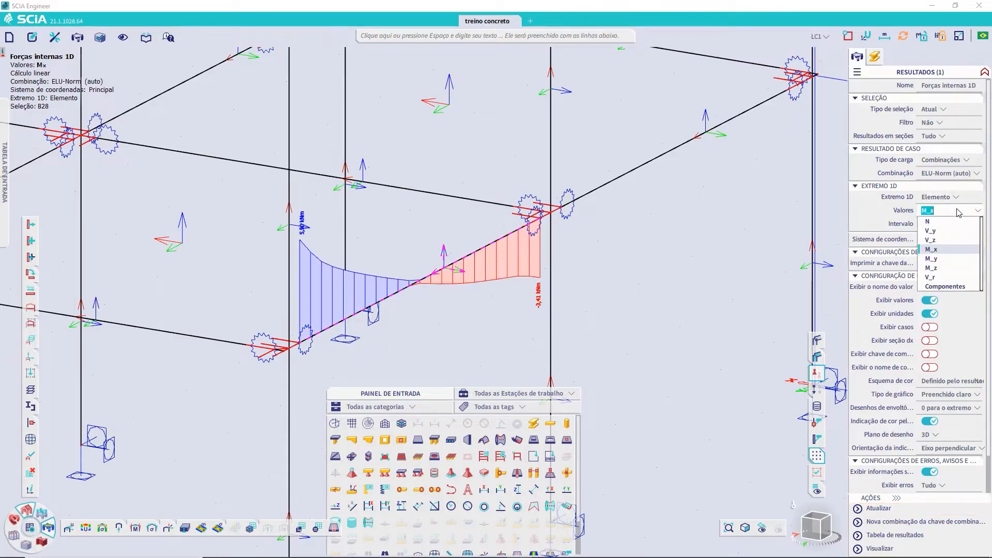
click(932, 266)
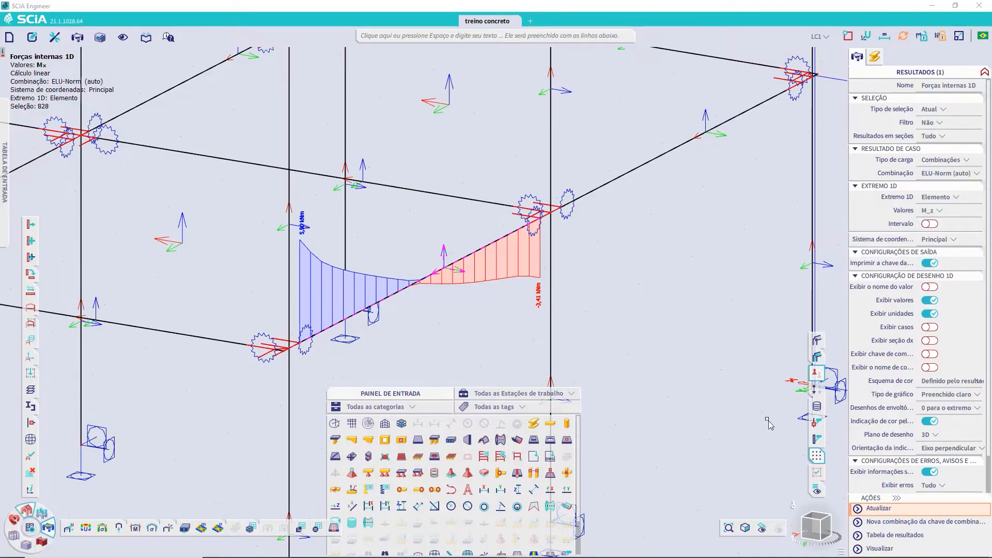
click(937, 211)
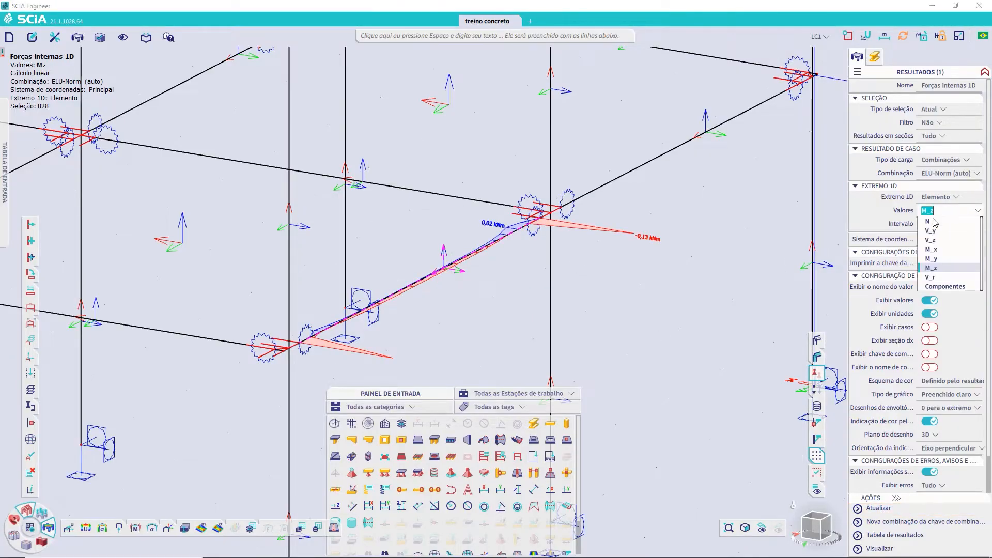
click(930, 240)
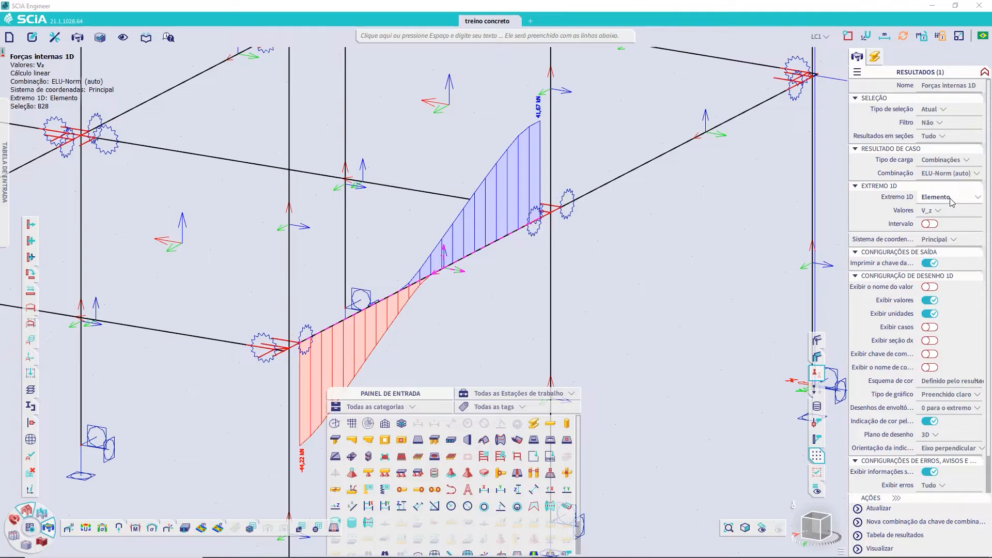
Step: Turn off the local axes of 1D elements in the view settings
scroll(464, 269, down, 2)
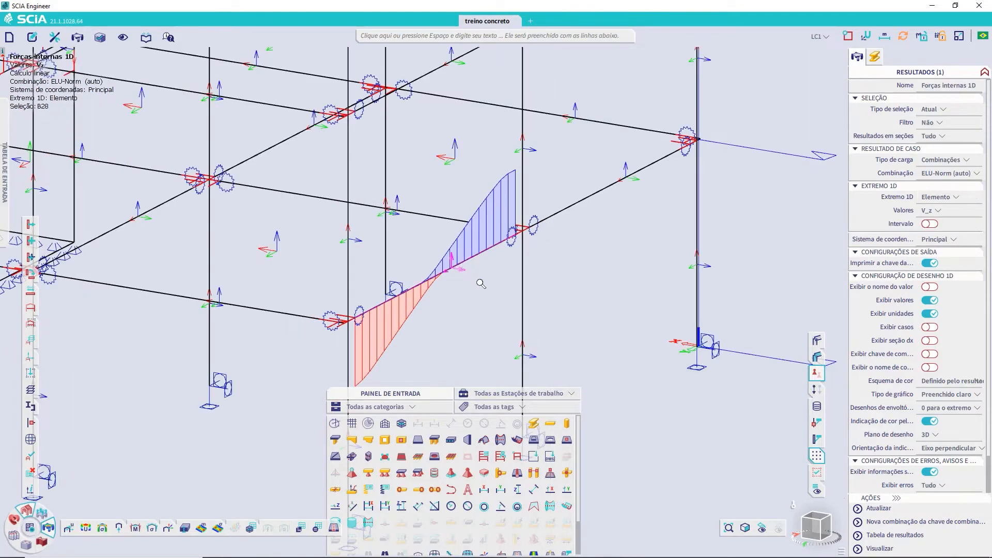
middle_drag(479, 278, 476, 200)
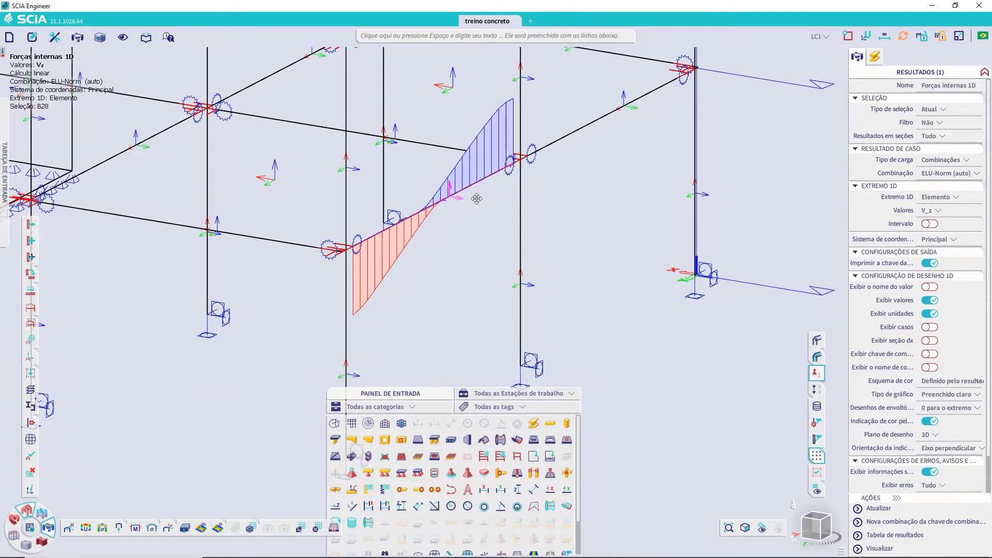
right_click(607, 237)
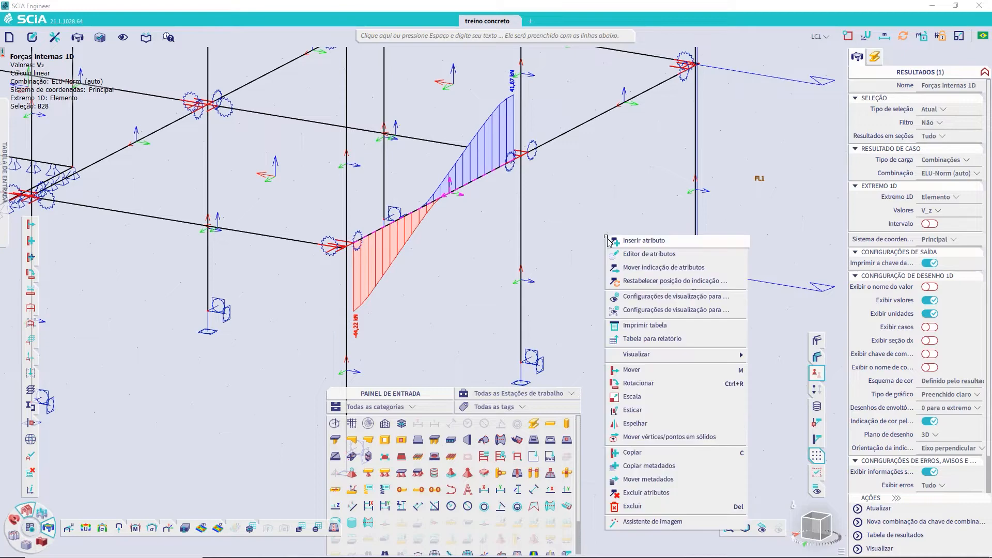
click(670, 300)
click(380, 393)
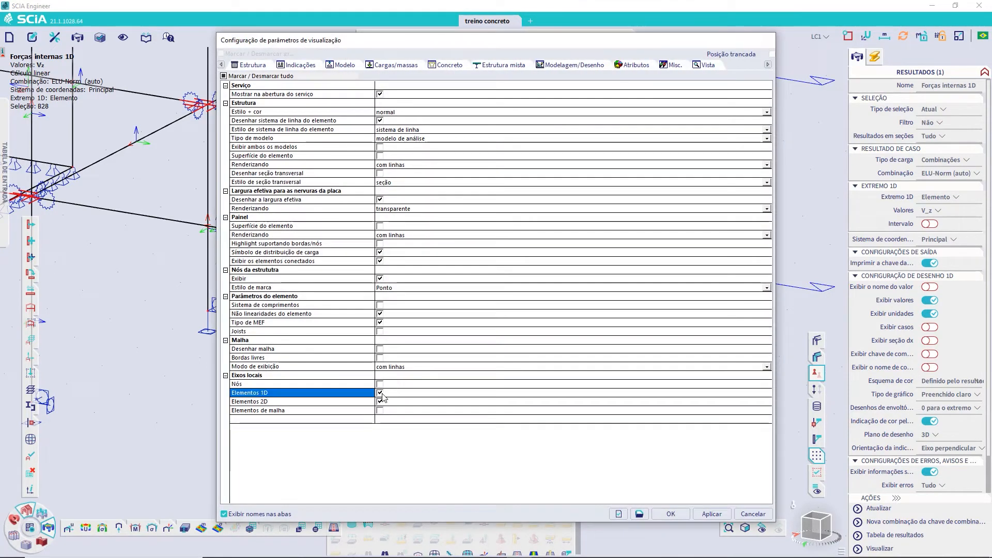
click(671, 514)
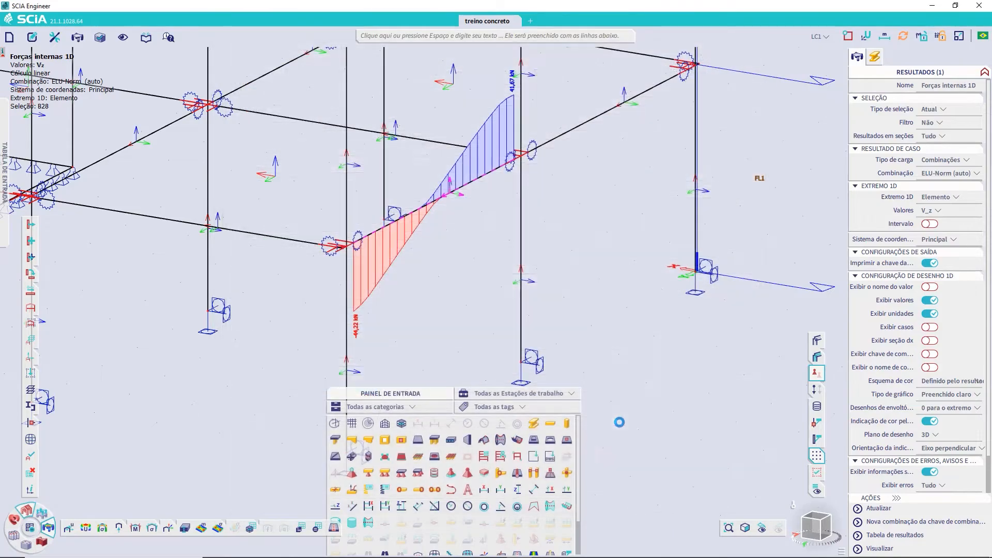
Step: Select the adjacent edge beam B27 together with B28 and refresh to show the shear force V_z on both
middle_drag(572, 259, 548, 266)
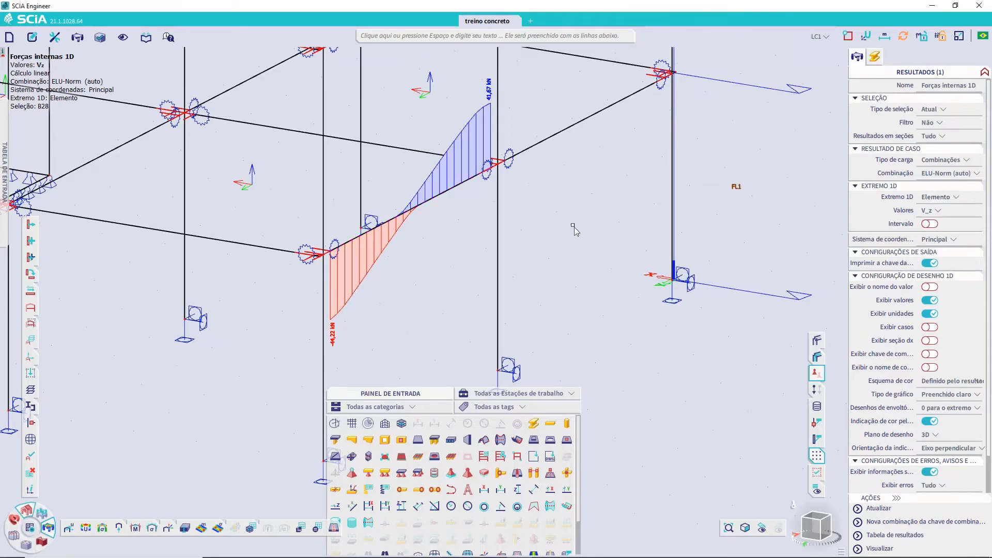
scroll(543, 235, down, 5)
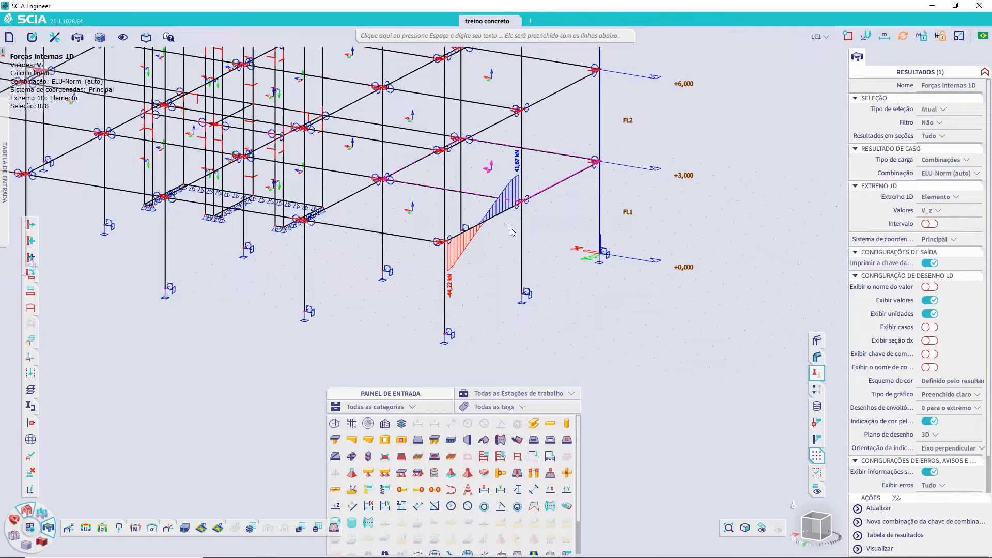
click(874, 509)
scroll(527, 248, up, 2)
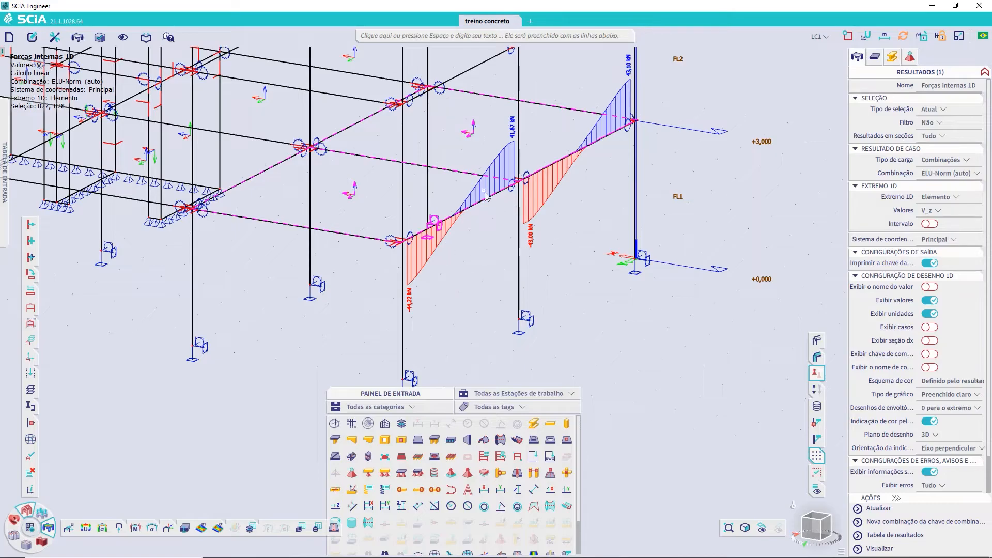
Step: Set the 1D extreme to Global and refresh the V_z diagram on beams B27 and B28
click(938, 197)
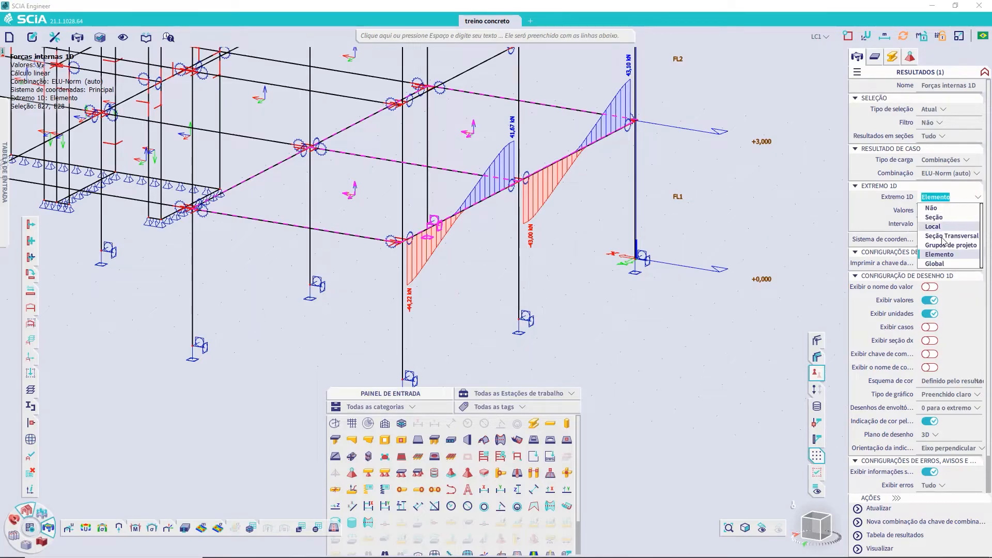
click(936, 264)
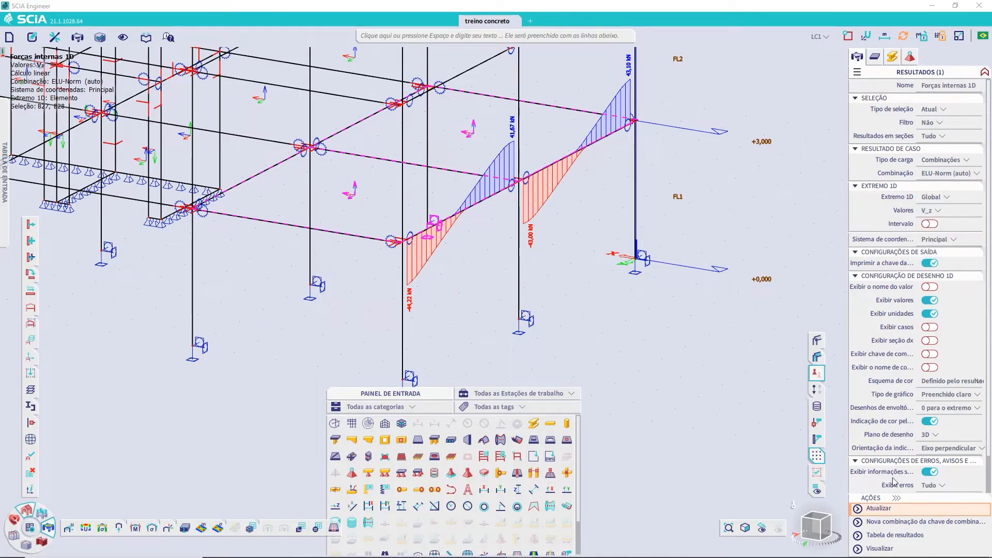
click(878, 508)
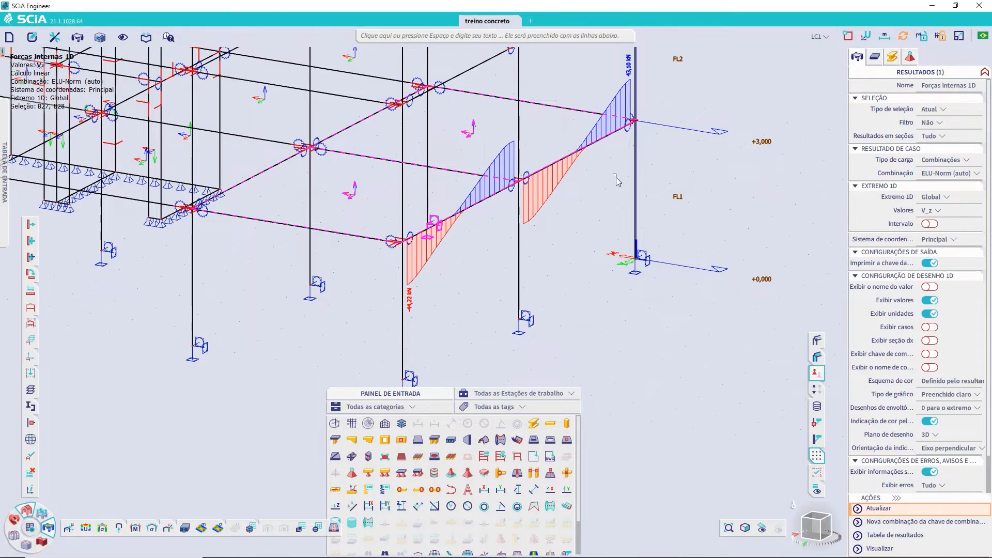
Step: Set the selection type to Tudo and inspect the V_z diagrams with global extremes across the whole building
click(944, 110)
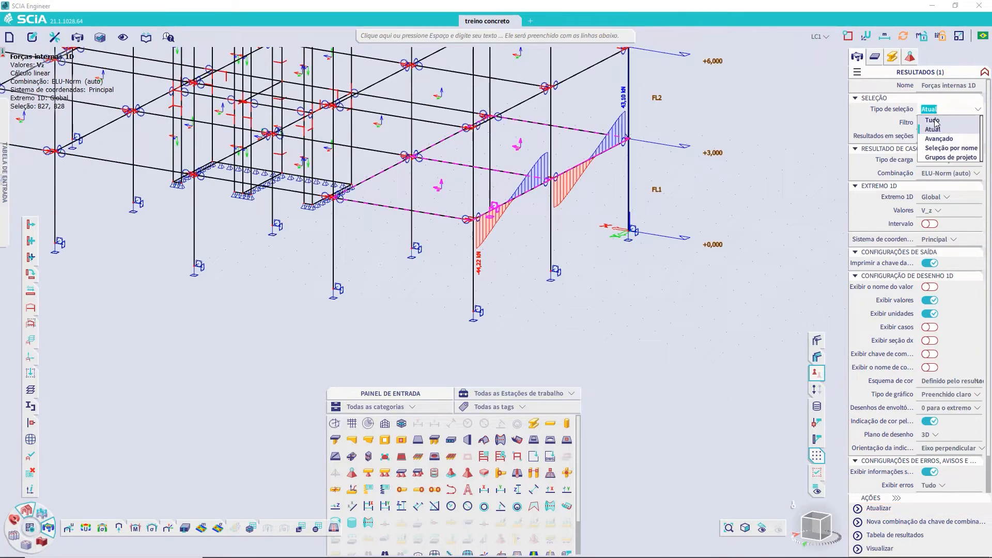
click(935, 121)
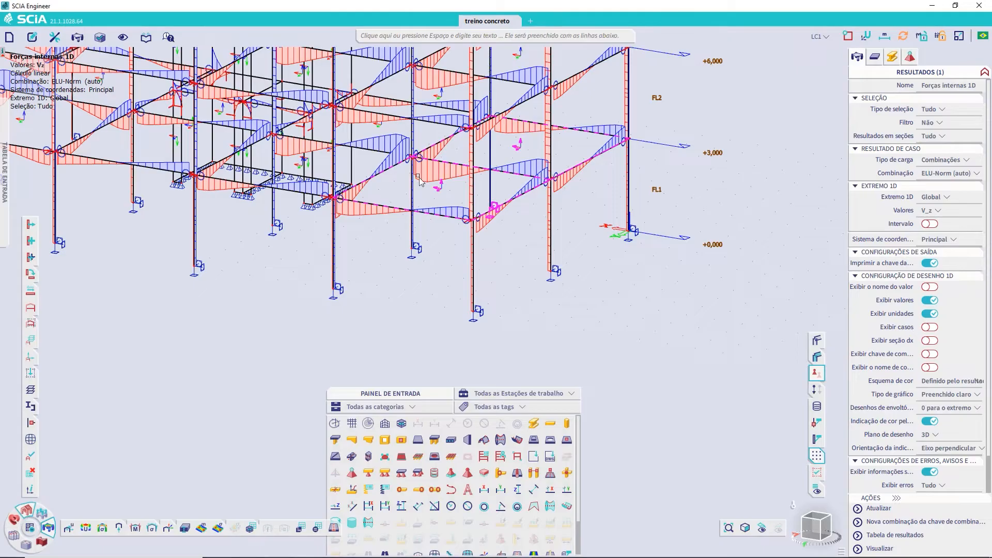
scroll(396, 179, down, 3)
middle_drag(367, 170, 454, 232)
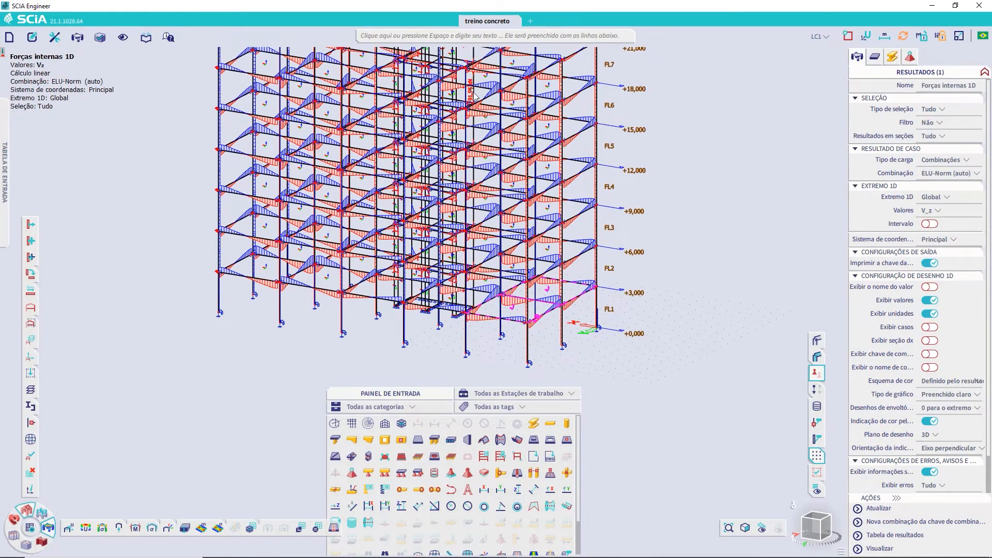
scroll(492, 74, up, 5)
middle_drag(486, 65, 490, 199)
scroll(480, 161, down, 5)
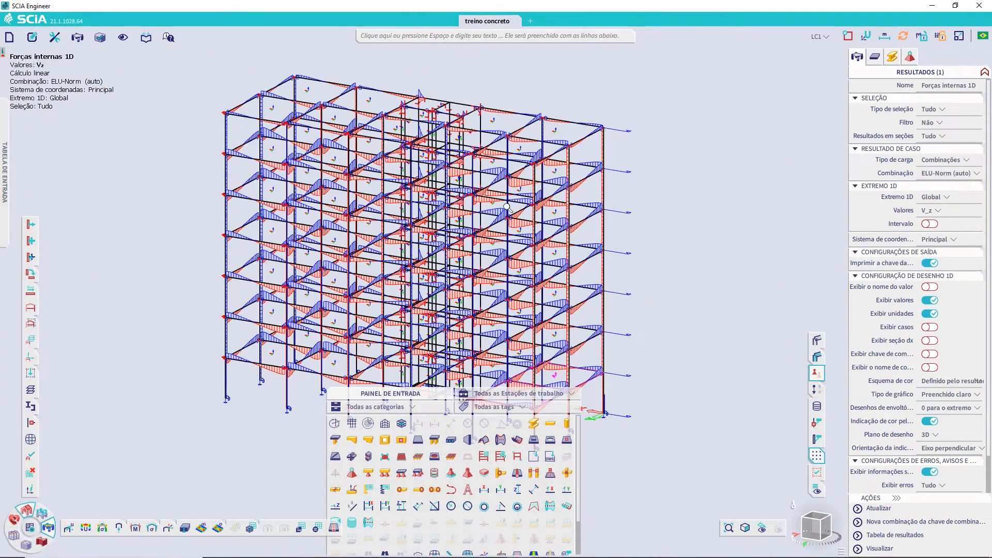
scroll(743, 298, up, 1)
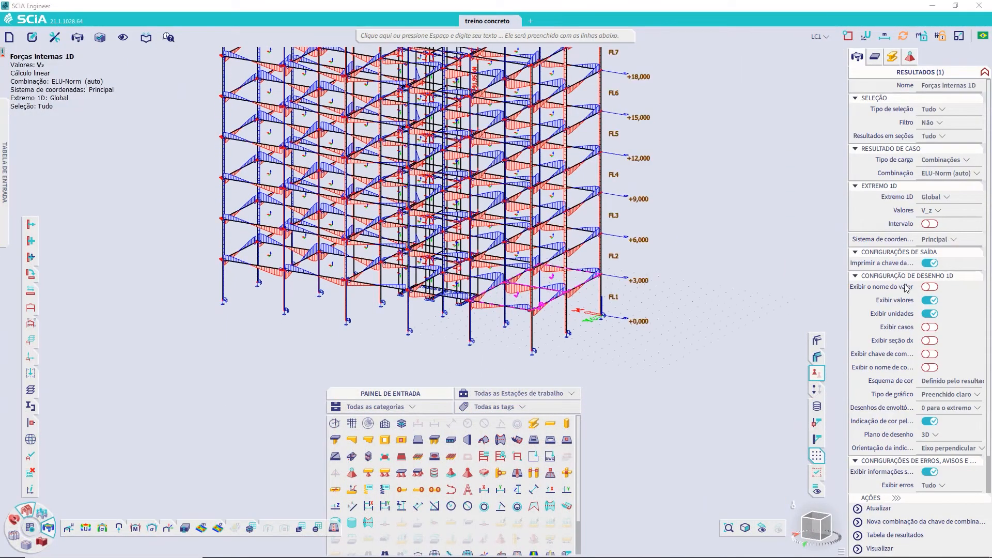
Step: Set the 1D extreme to Elemento and refresh to label V_z extremes on every member
click(953, 199)
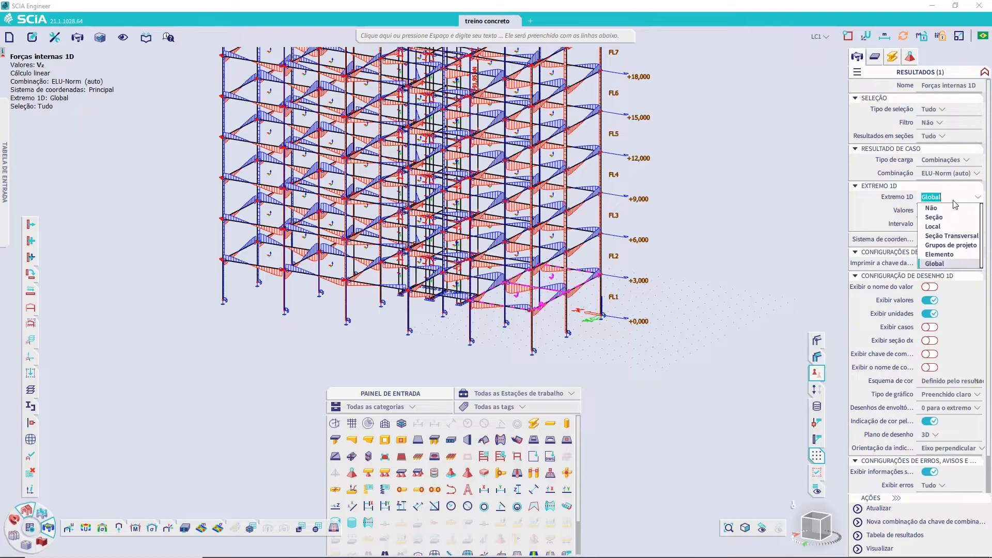
click(869, 508)
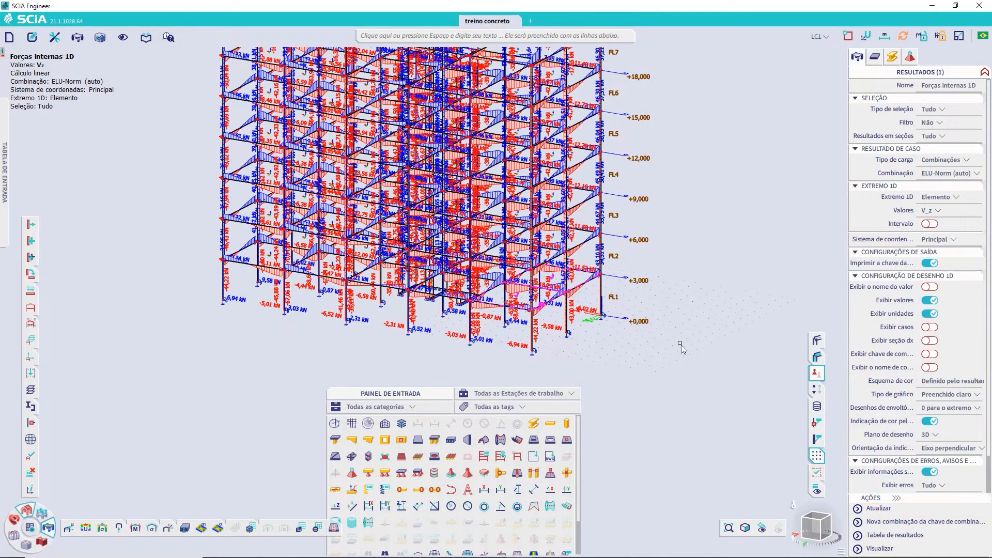
scroll(577, 327, up, 5)
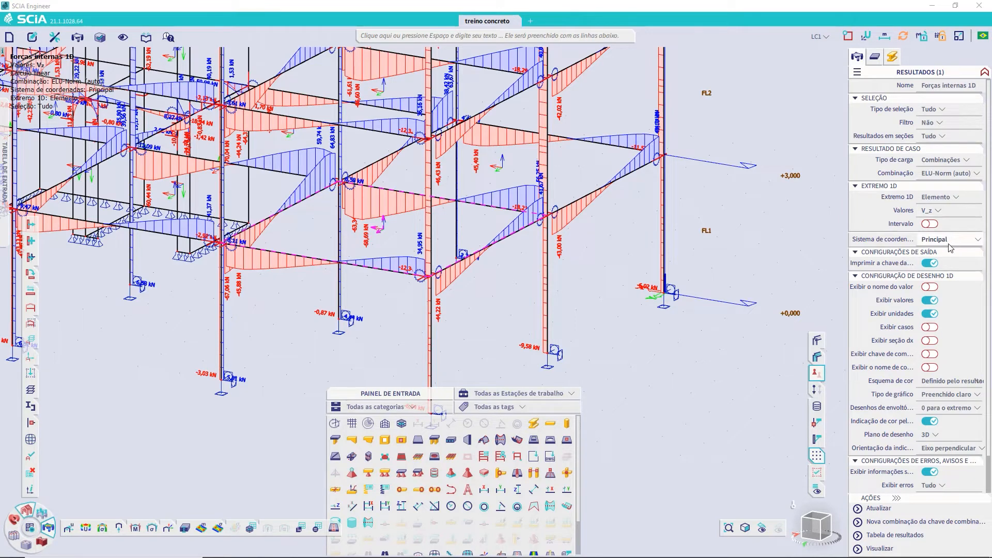
Step: Set the 1D extreme to Seção and refresh to label V_z at every section of all members
click(956, 198)
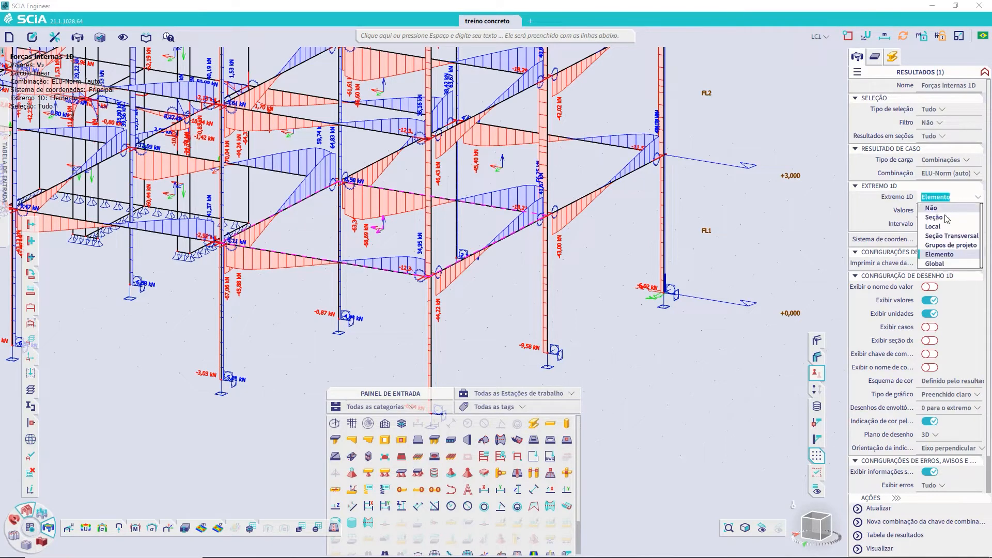
click(934, 217)
click(878, 508)
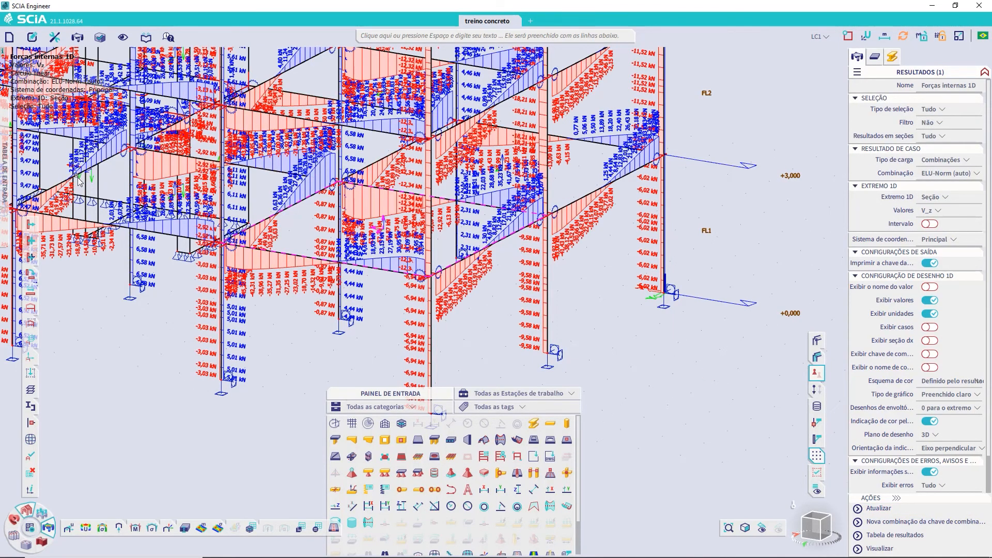
Step: Restrict the results to the current selection, beam B28, and refresh its V_z diagram
click(933, 109)
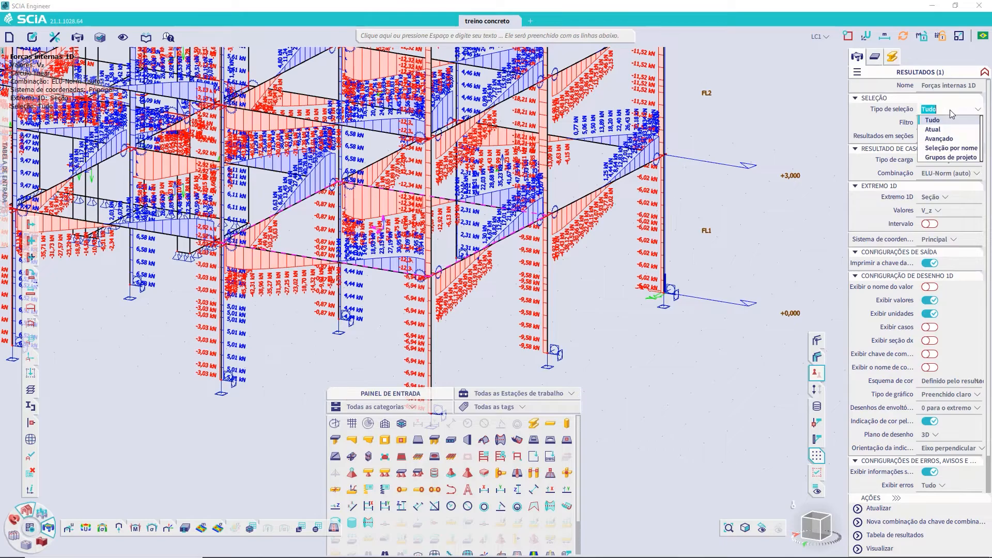
click(940, 130)
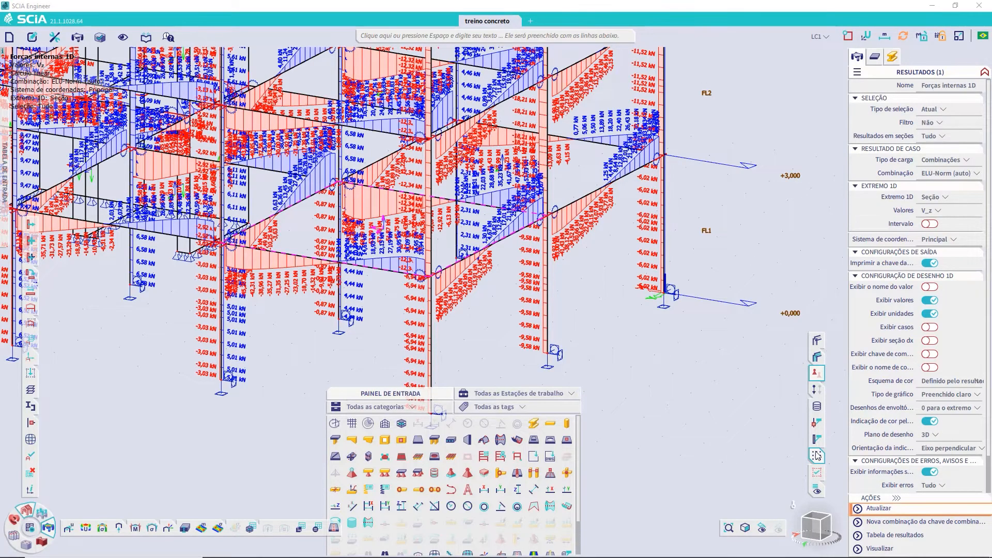
click(879, 508)
scroll(449, 333, up, 3)
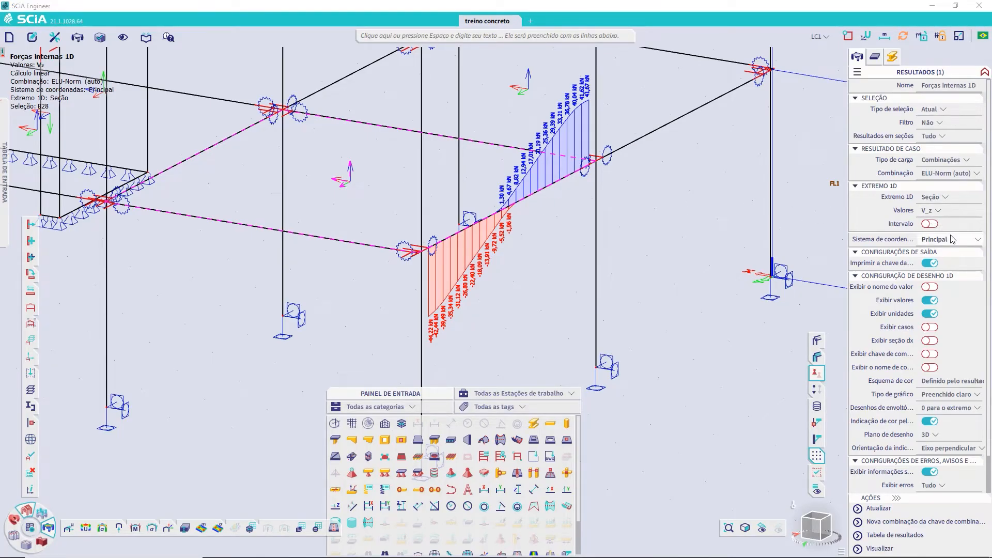
Step: Set the 1D extreme to Não and refresh to draw the V_z curves of all combinations on beam B28
click(949, 198)
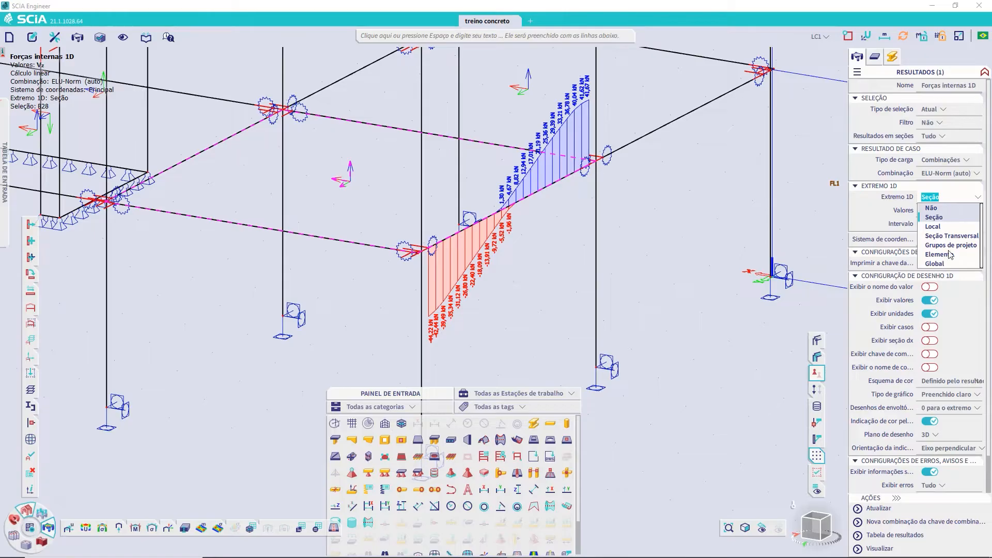
click(931, 208)
click(881, 509)
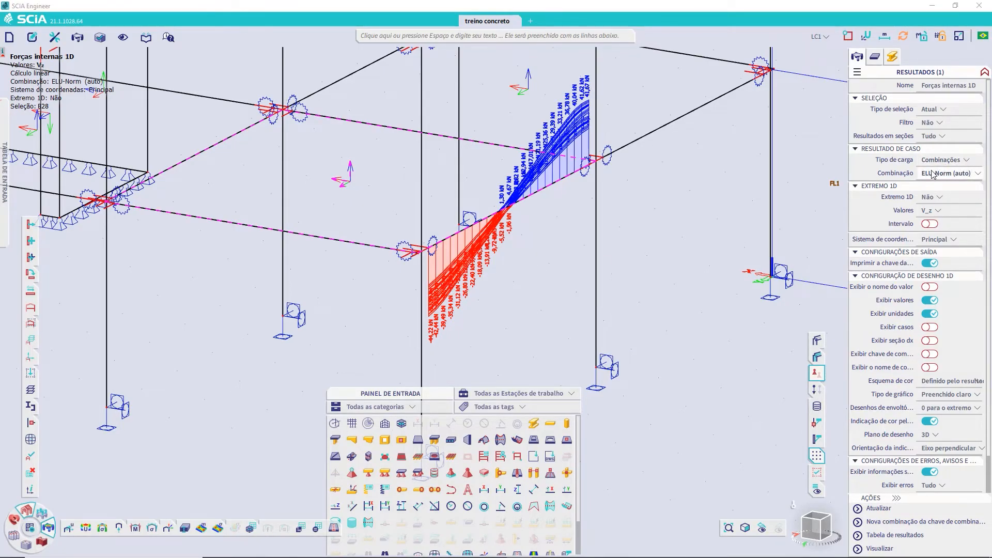
Step: Examine the overlaid V_z curves and their values along beam B28, from one end to the other
scroll(440, 322, up, 5)
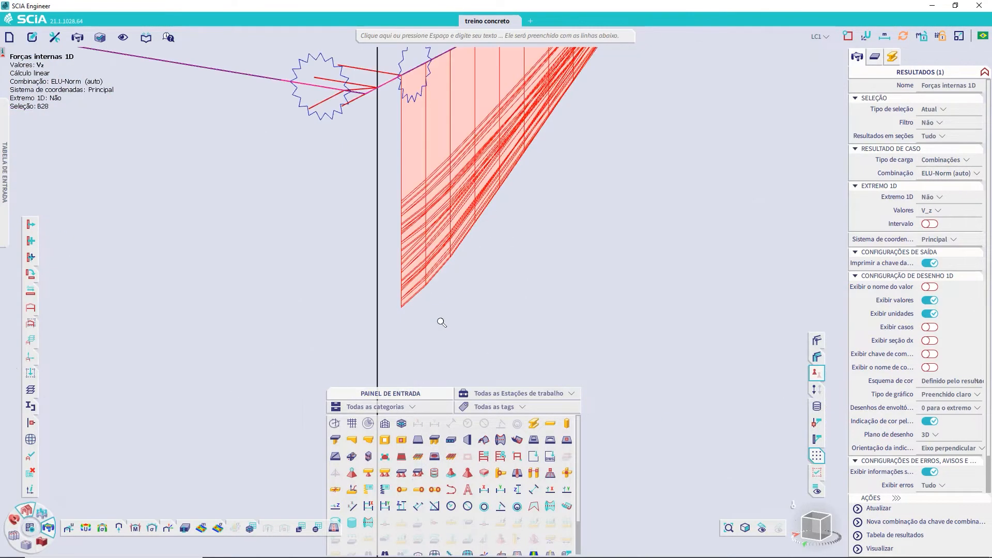
middle_drag(511, 134, 503, 219)
middle_drag(400, 254, 398, 213)
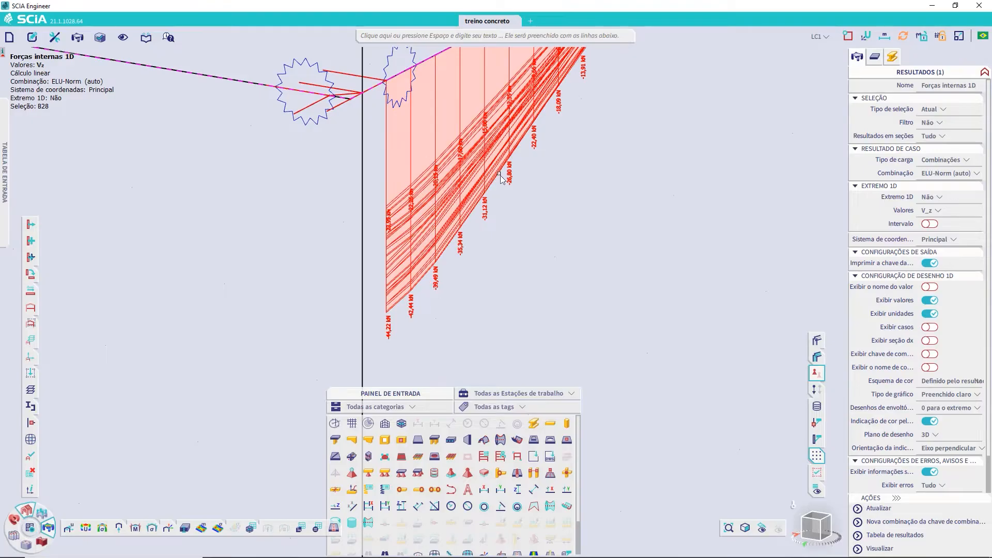
scroll(466, 203, down, 4)
middle_drag(641, 177, 493, 341)
scroll(494, 341, up, 2)
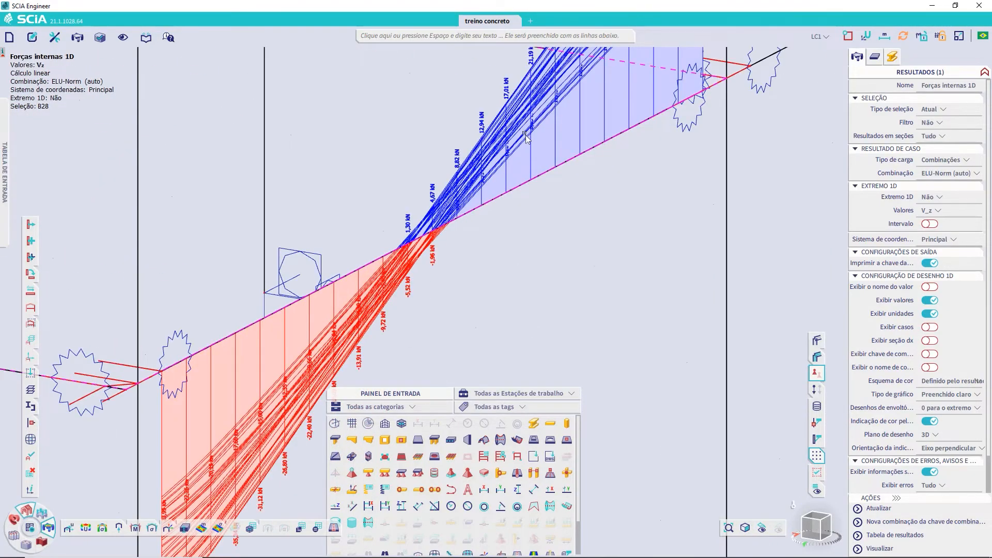
scroll(526, 134, down, 1)
middle_drag(580, 127, 565, 222)
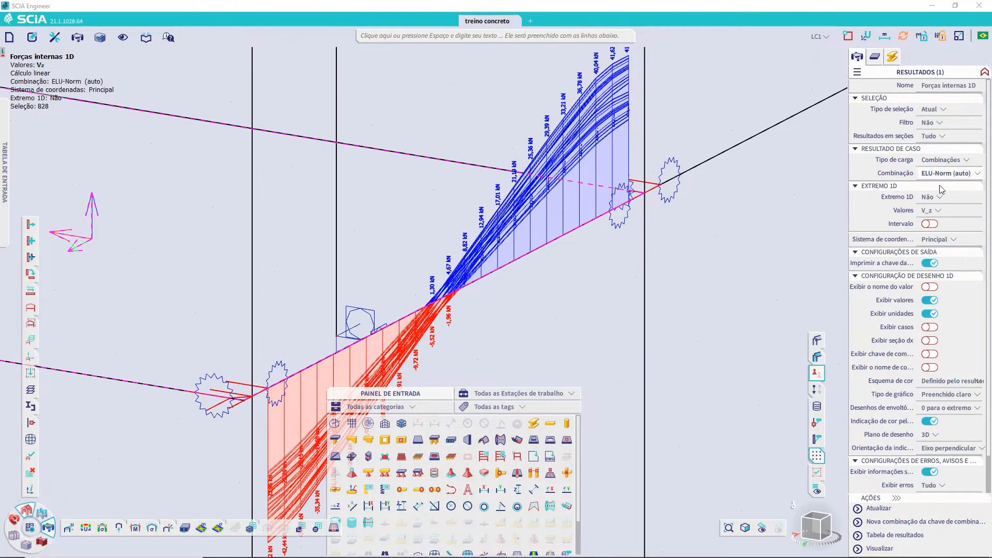
Step: Return the 1D extreme to Elemento and refresh beam B28's V_z diagram
click(972, 201)
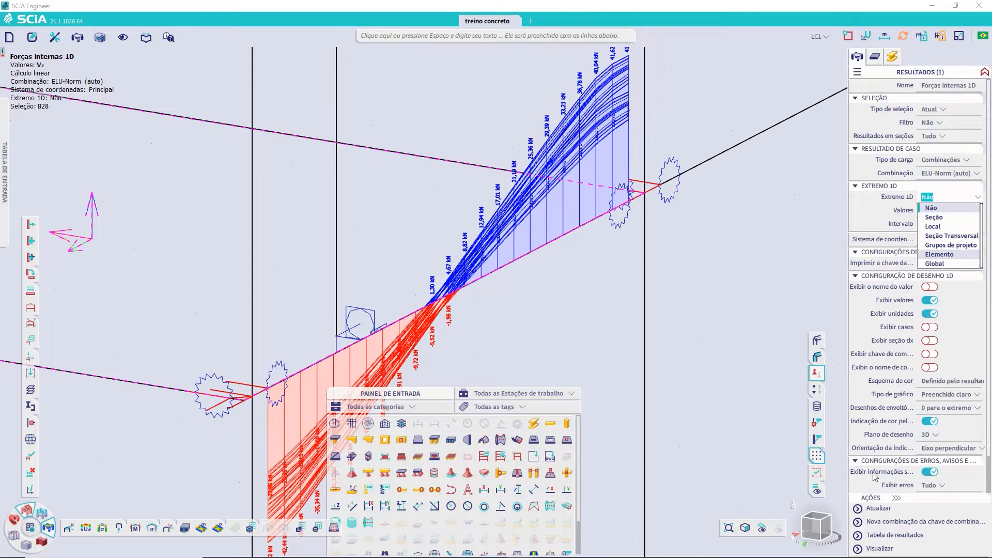
click(940, 254)
scroll(609, 328, down, 3)
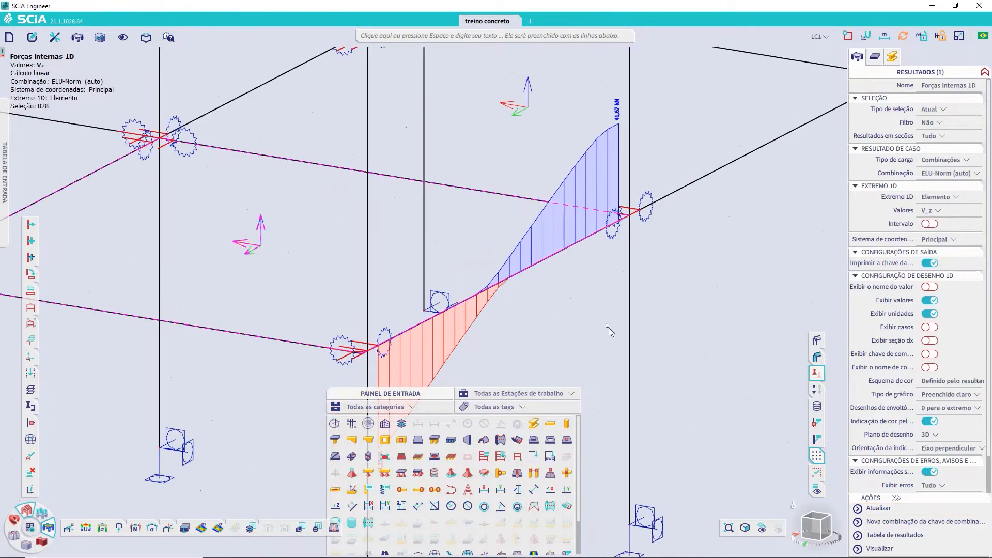
scroll(592, 268, down, 5)
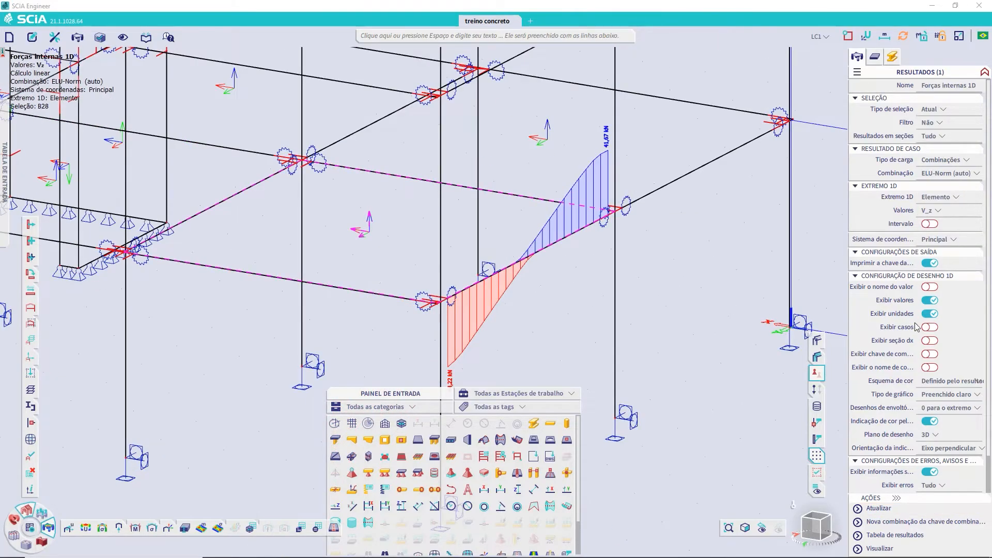
Step: Turn on the combination key labels and refresh to show the governing combination on beam B28's V_z diagram
scroll(916, 327, down, 1)
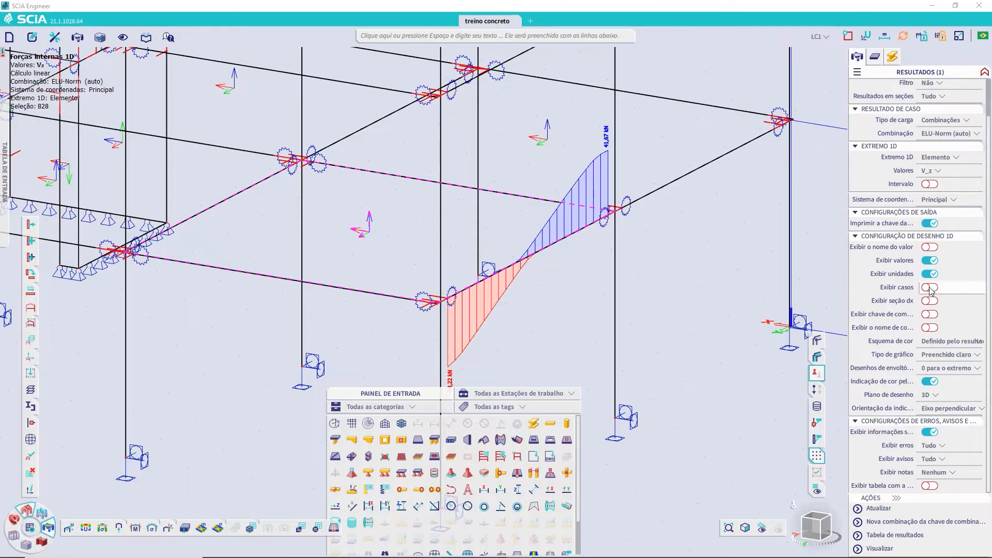
click(930, 315)
click(887, 508)
scroll(674, 278, up, 5)
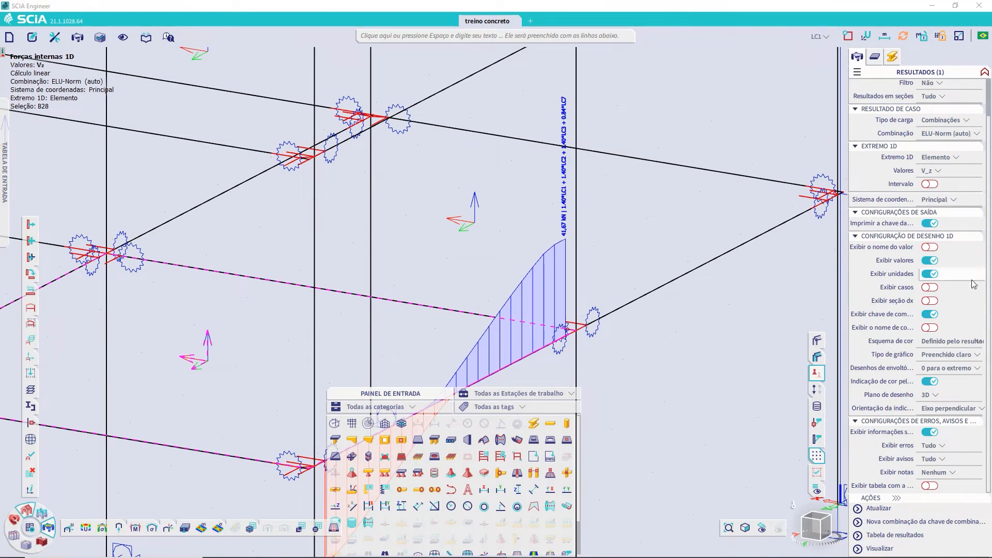
Step: Add the case name and section dx labels to beam B28's V_z diagram, refreshing the results
click(930, 288)
click(878, 507)
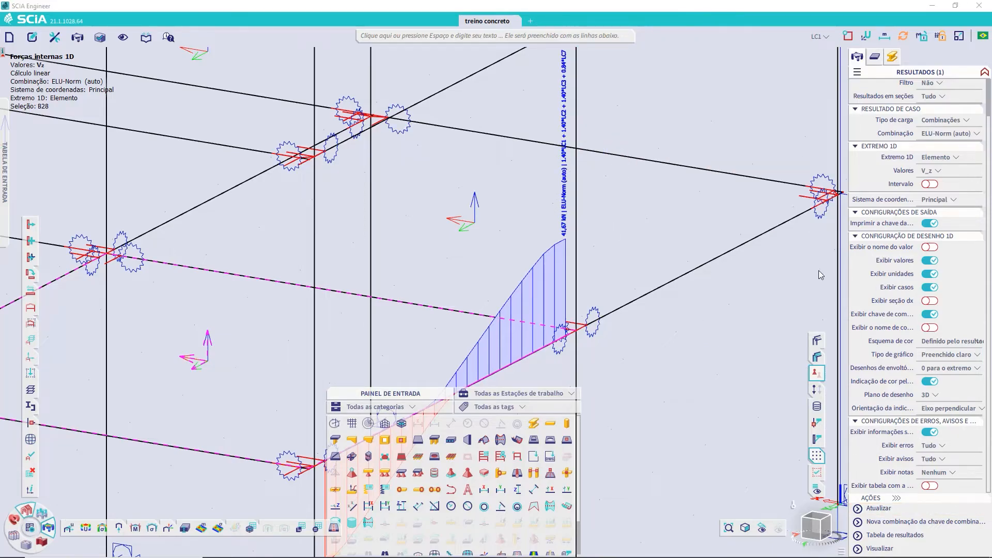
click(930, 301)
click(884, 511)
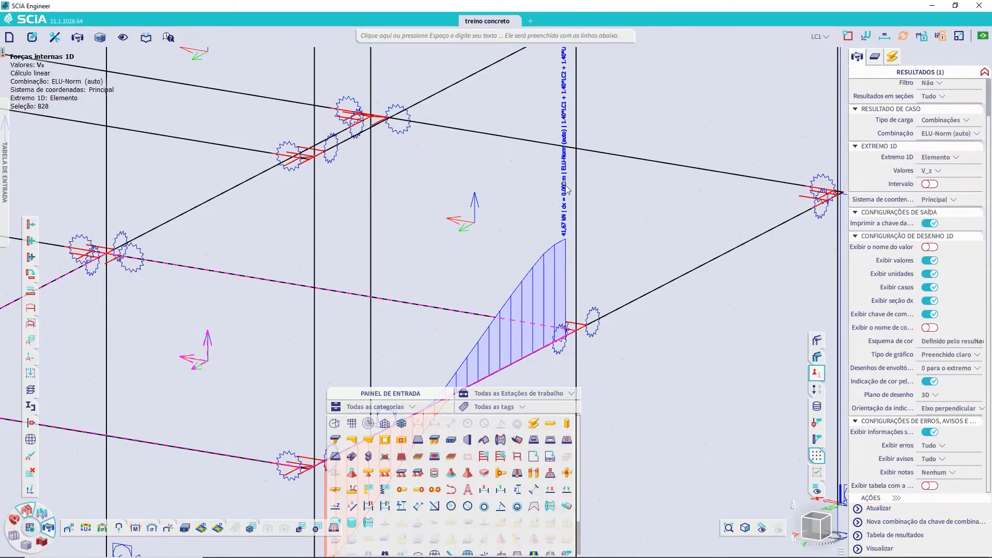
Step: Turn off the case, section dx and combination key labels and refresh the diagram
click(930, 314)
click(930, 287)
click(879, 508)
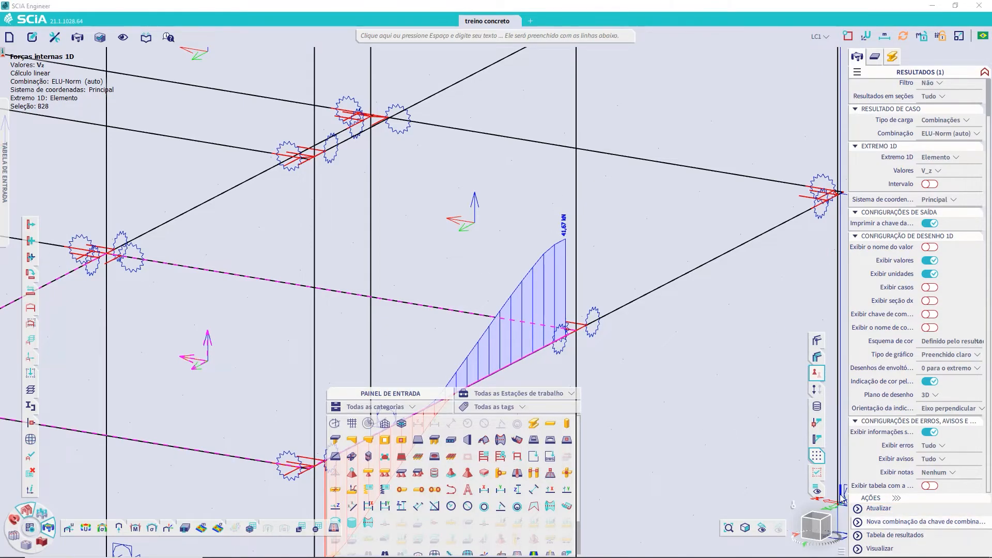
Step: Preview beam B28's 1D internal forces report, check the results table's Excel export options, and close both
click(879, 549)
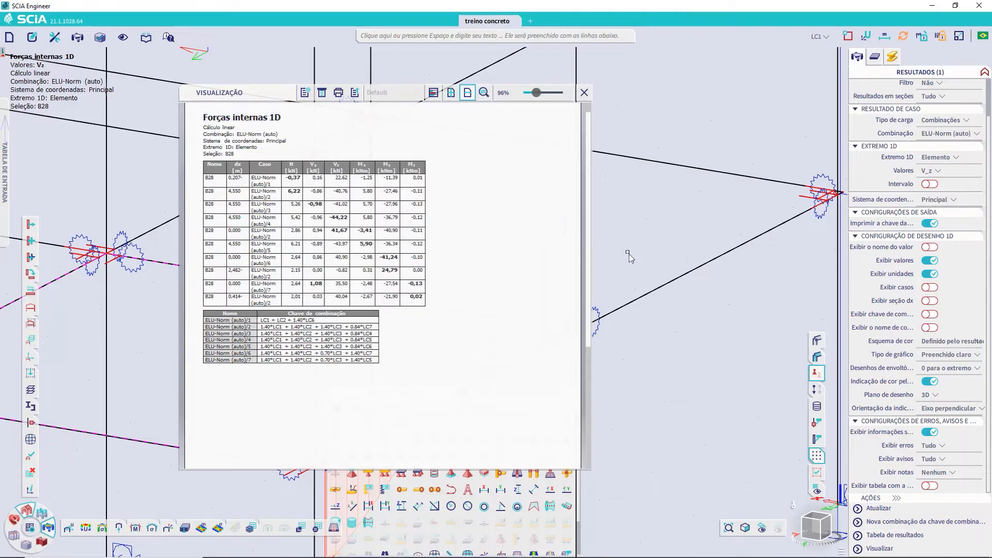
click(584, 92)
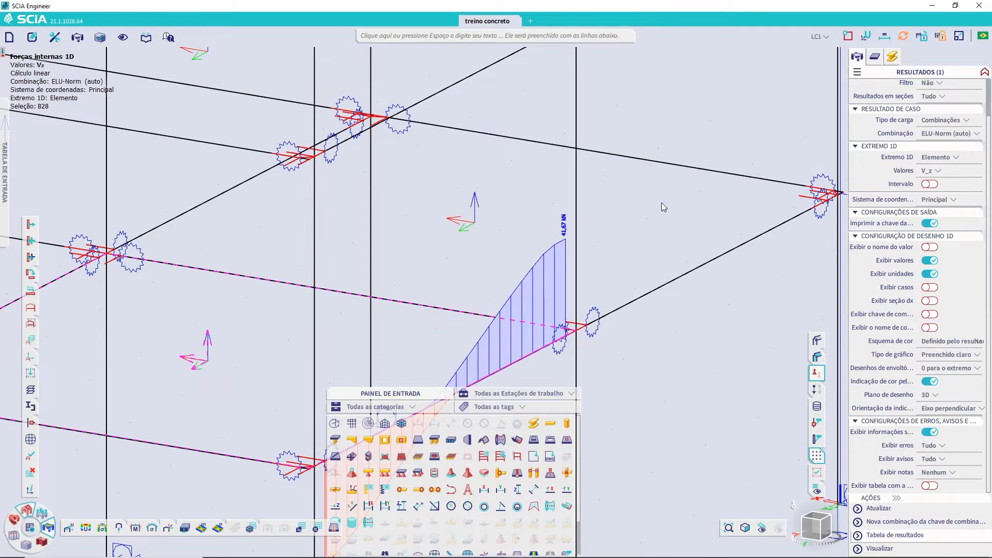
click(536, 121)
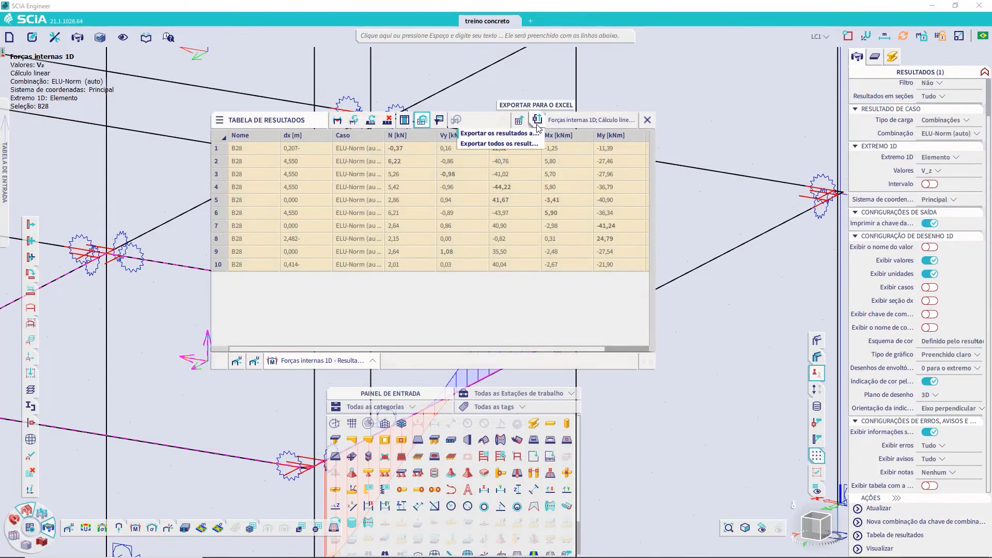
click(646, 120)
click(646, 120)
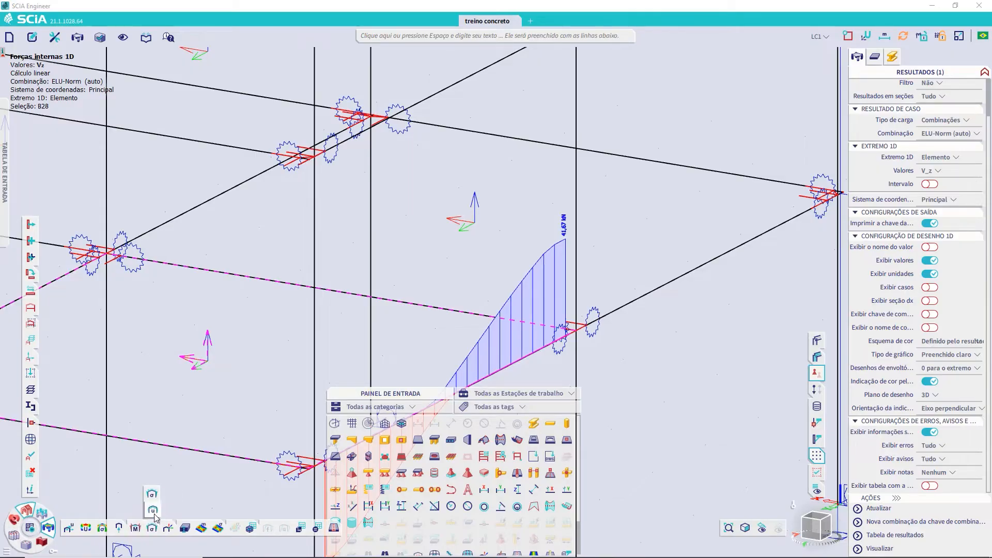
Step: Display beam B28's 1D deformations as u_z for load case LC1 and refresh the results
click(153, 509)
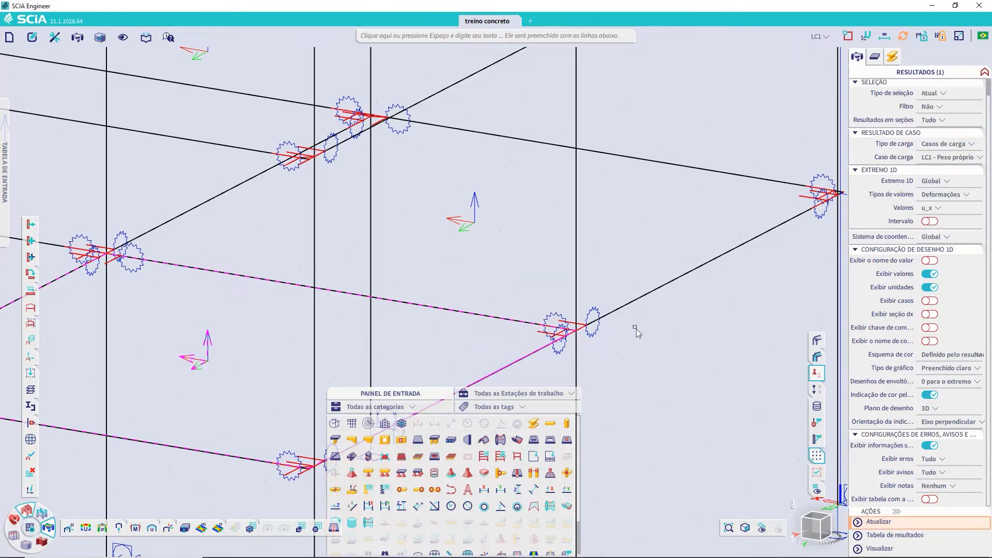
scroll(637, 351, down, 4)
middle_drag(634, 383, 553, 265)
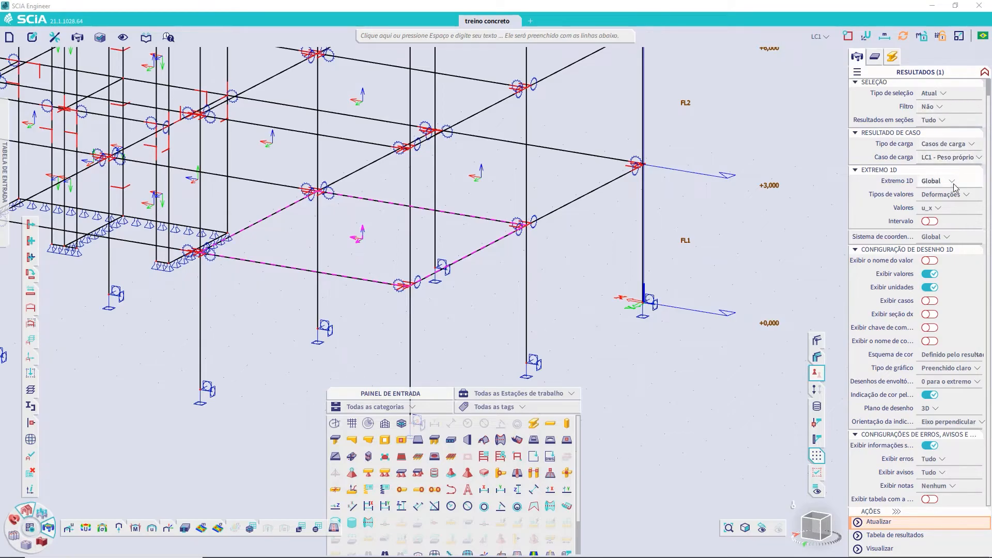
click(966, 209)
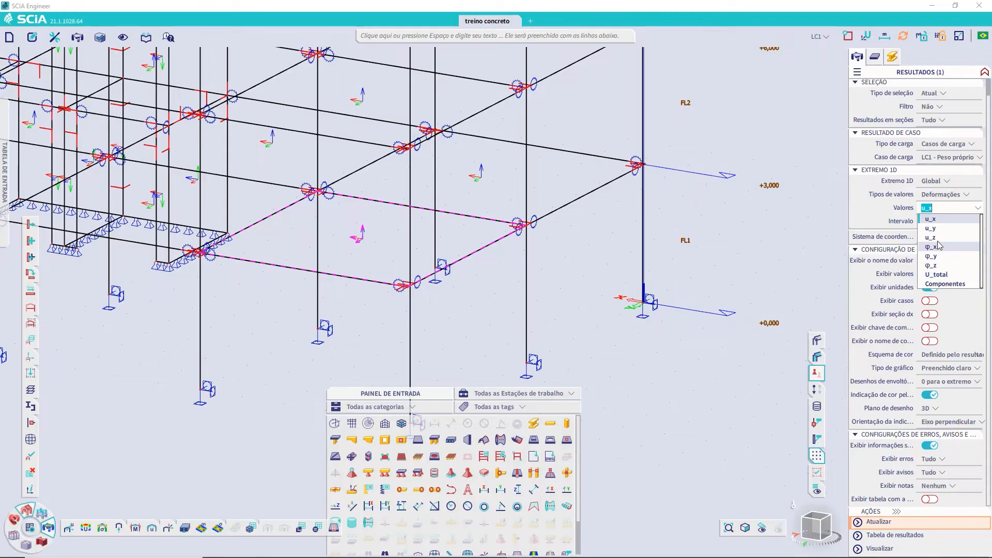
click(933, 237)
click(881, 522)
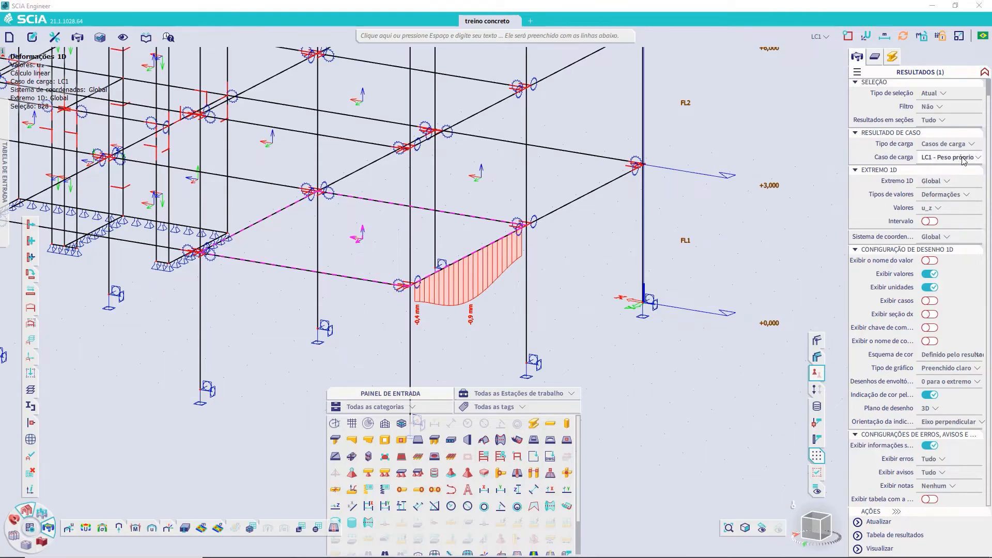
Step: Switch beam B28's deformations to relative type, refreshing the diagram for u_y and for u_z,rel
click(962, 195)
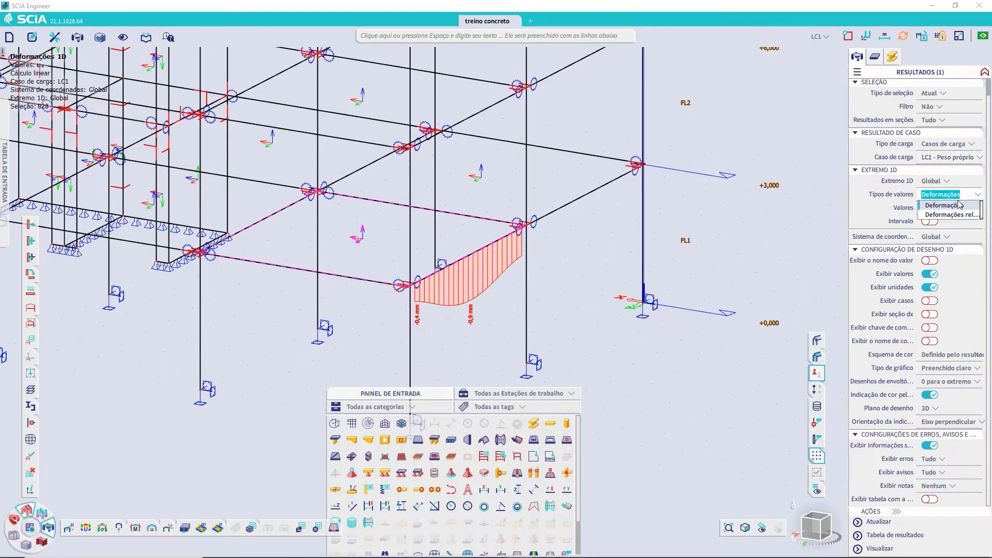
click(947, 215)
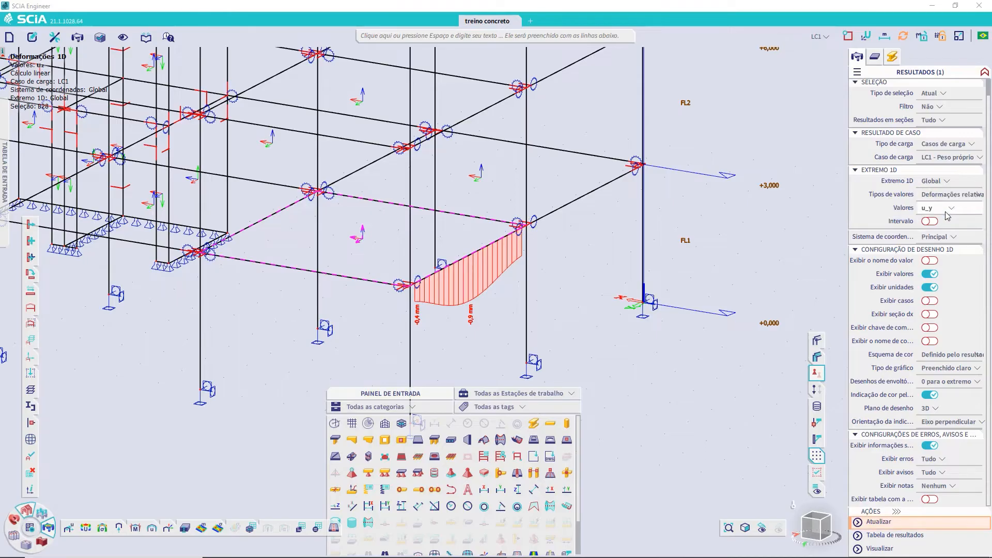
click(879, 522)
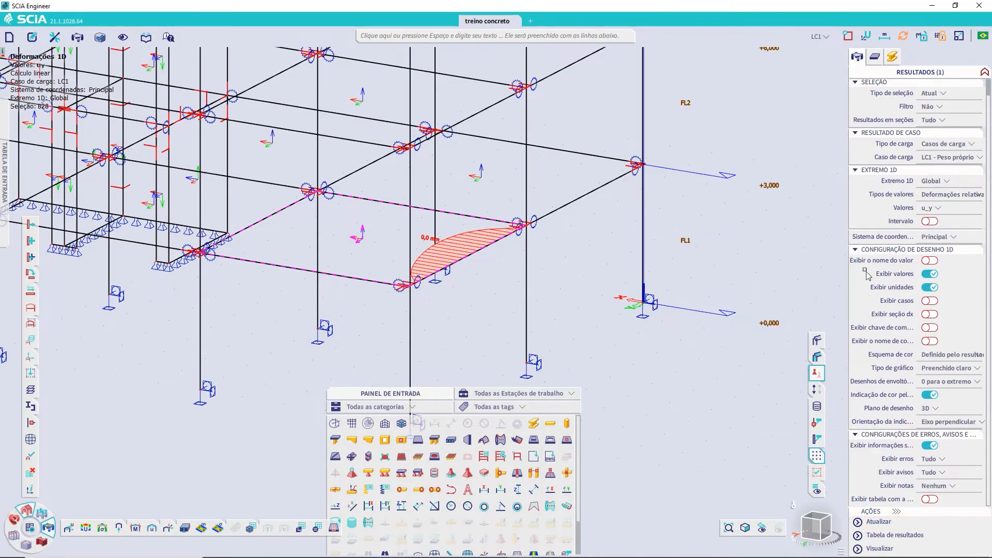
click(930, 208)
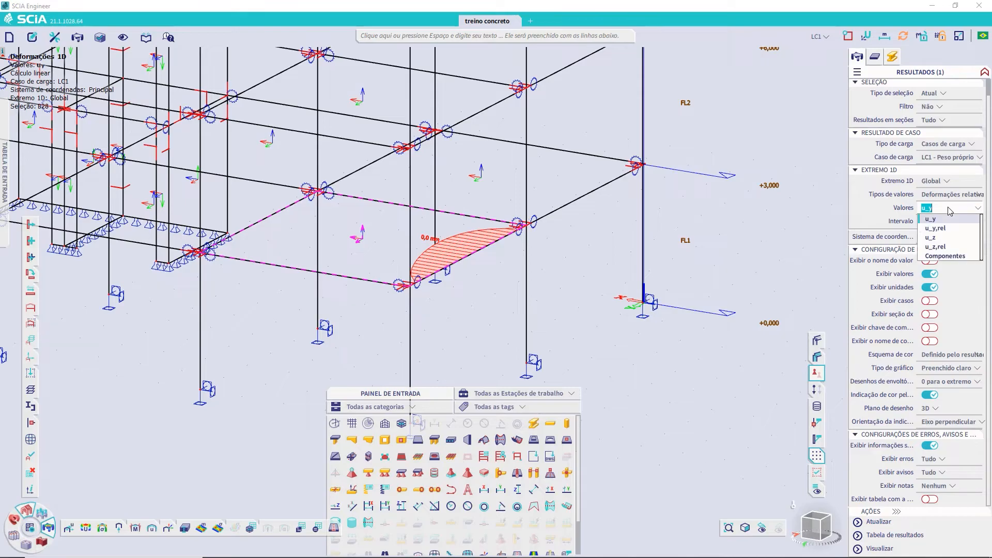
click(935, 246)
click(887, 521)
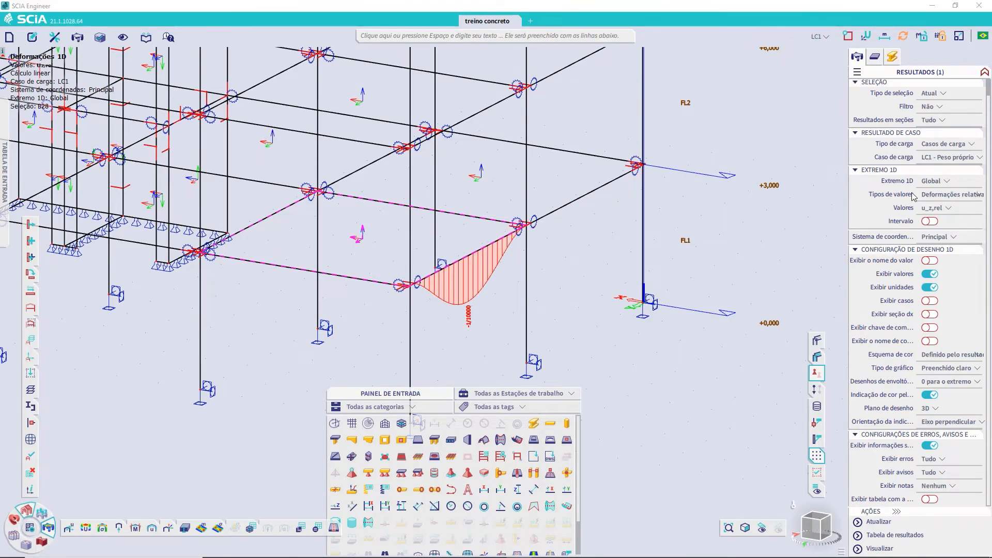
Step: Check beam B28's relative deformation as u_z and return the displayed value to u_z,rel
click(933, 208)
click(948, 239)
click(886, 521)
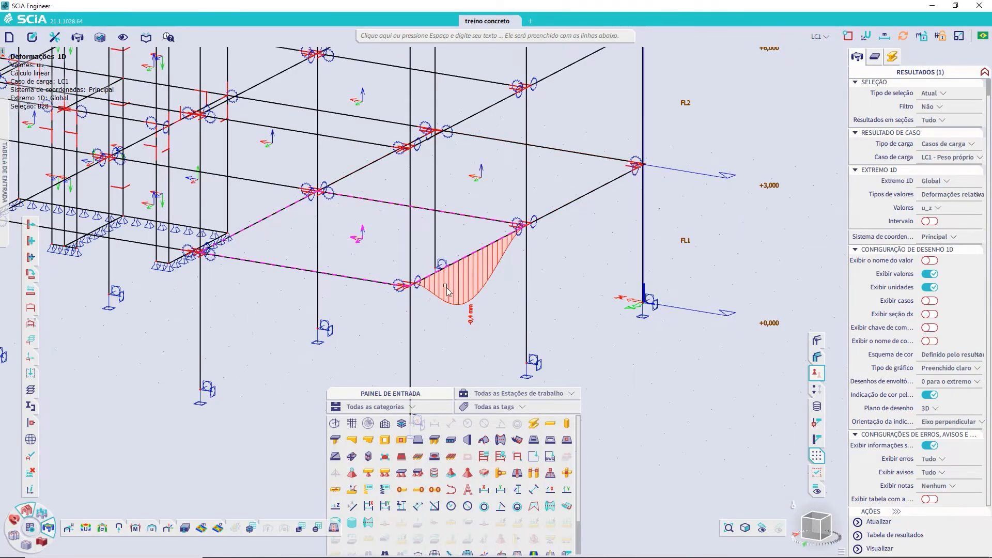
click(954, 211)
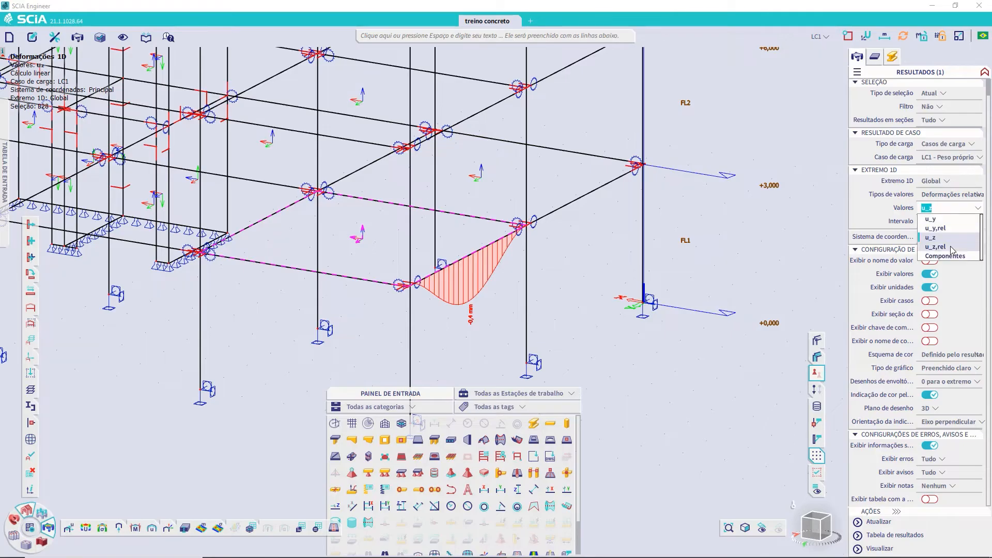
click(952, 247)
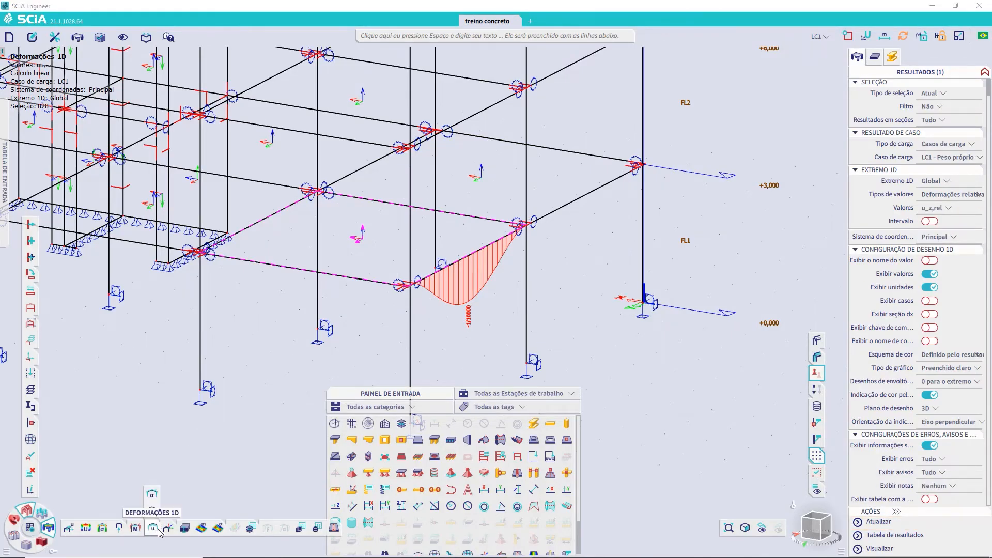
Step: Open the 1D stresses and display the basic magnitude σ_x on beam B28 for load case LC1
mouse_move(152, 527)
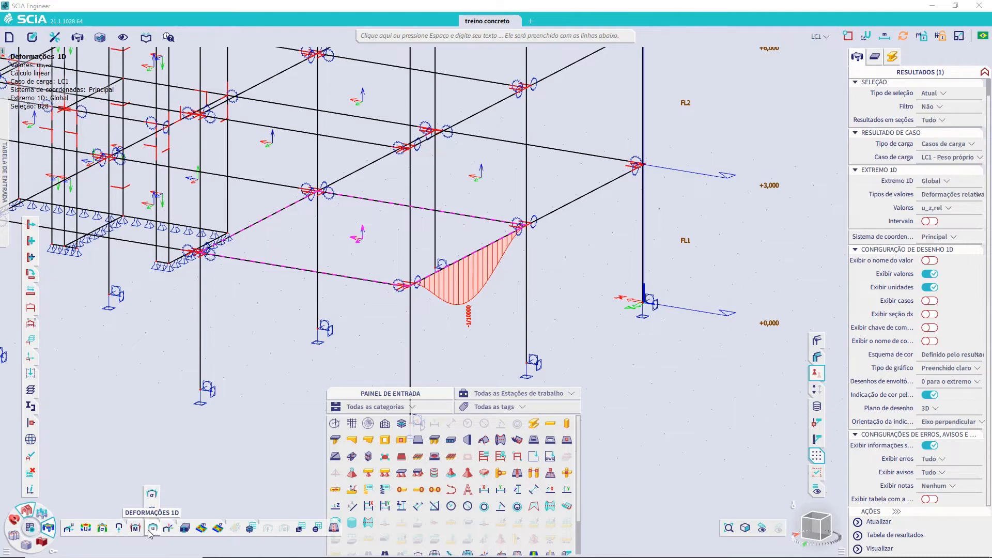
click(153, 495)
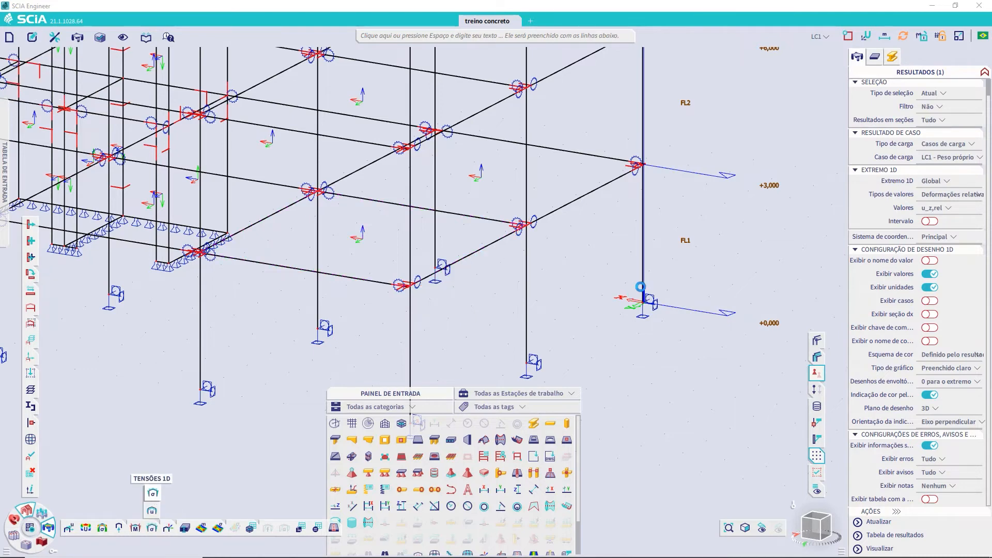
click(946, 199)
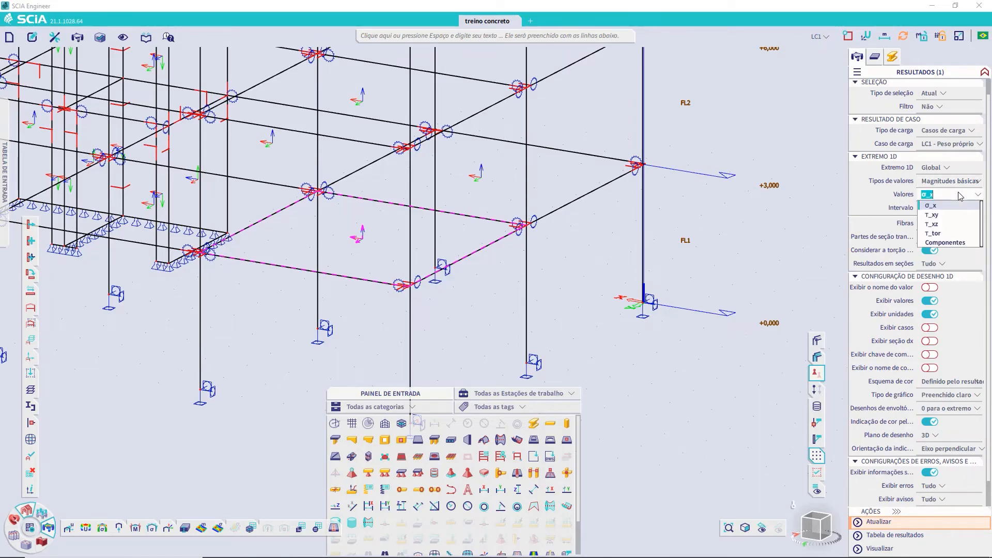
click(965, 183)
click(966, 182)
click(968, 182)
click(968, 181)
click(872, 203)
click(879, 522)
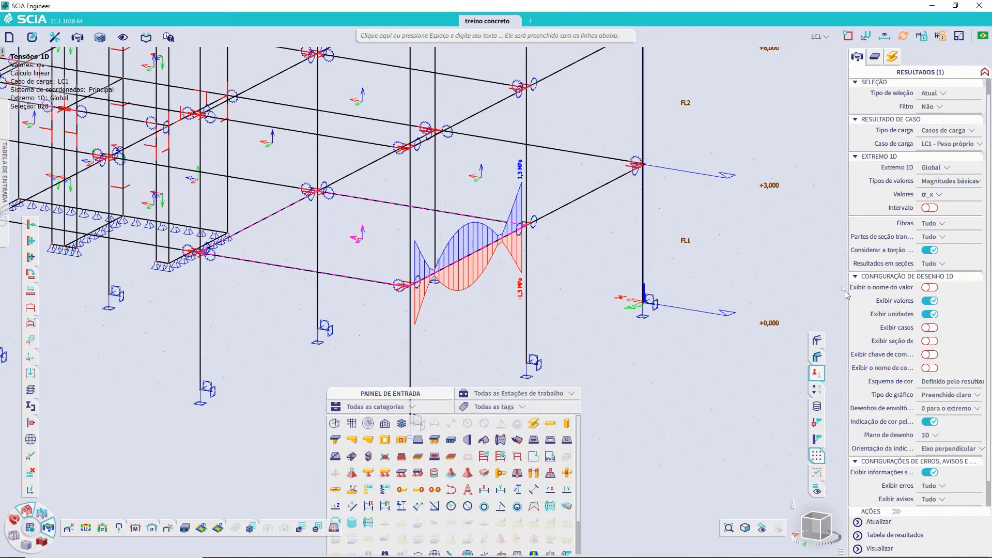
Step: Limit beam B28's σ_x stress diagram to the Base fibres and refresh it
click(958, 227)
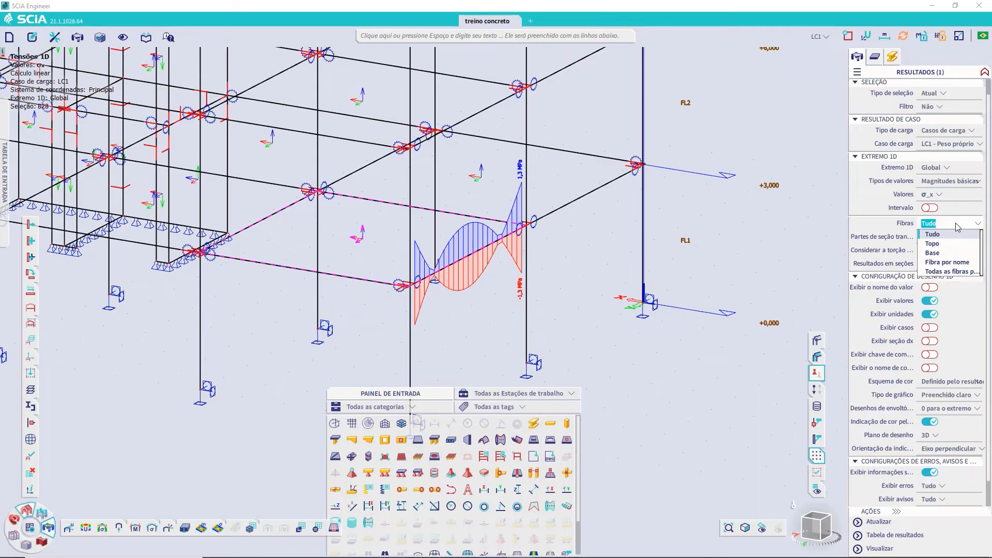
click(942, 255)
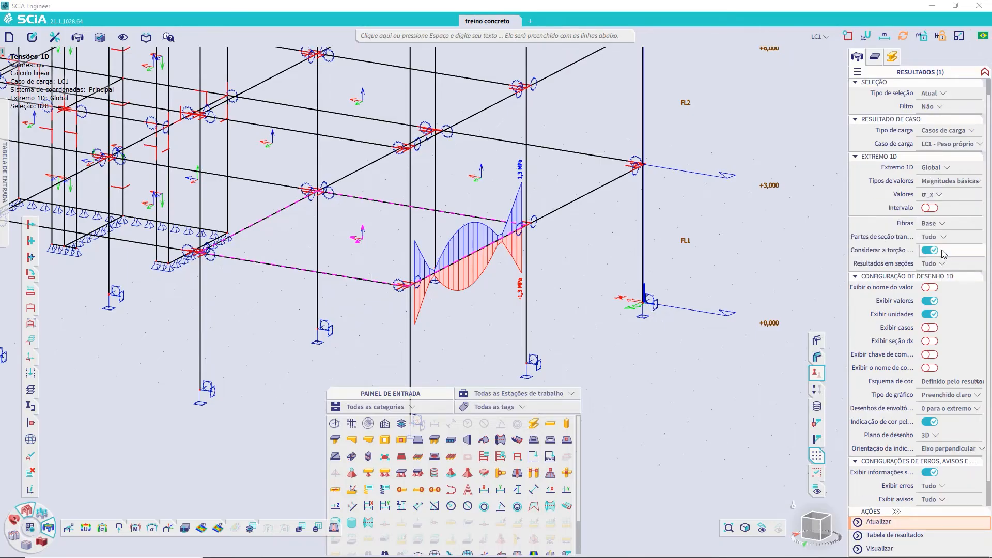
click(884, 522)
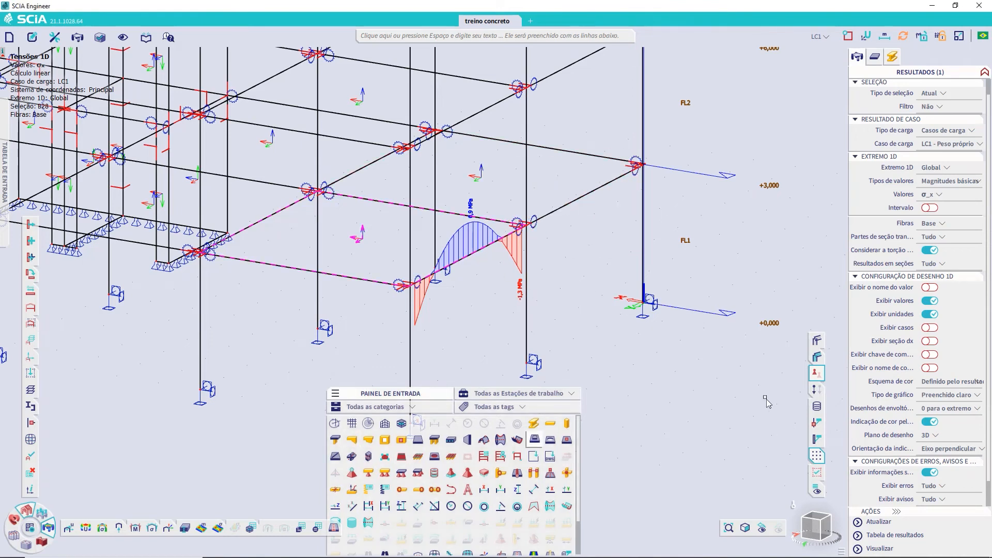
Step: Place a connection force in the GCS system, with zero eccentricities, on the corner node where beams B20 and B28 meet
mouse_move(153, 530)
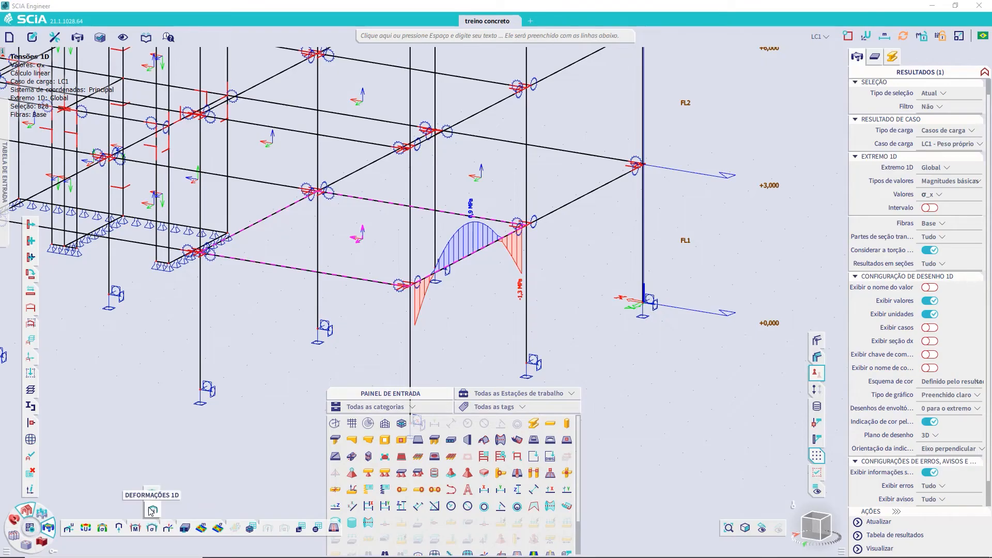
click(168, 528)
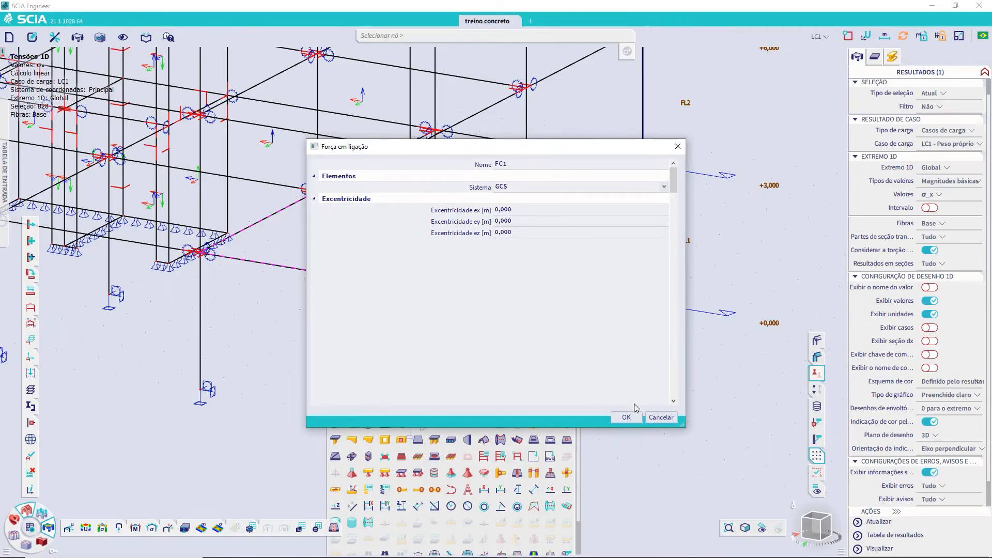
click(626, 417)
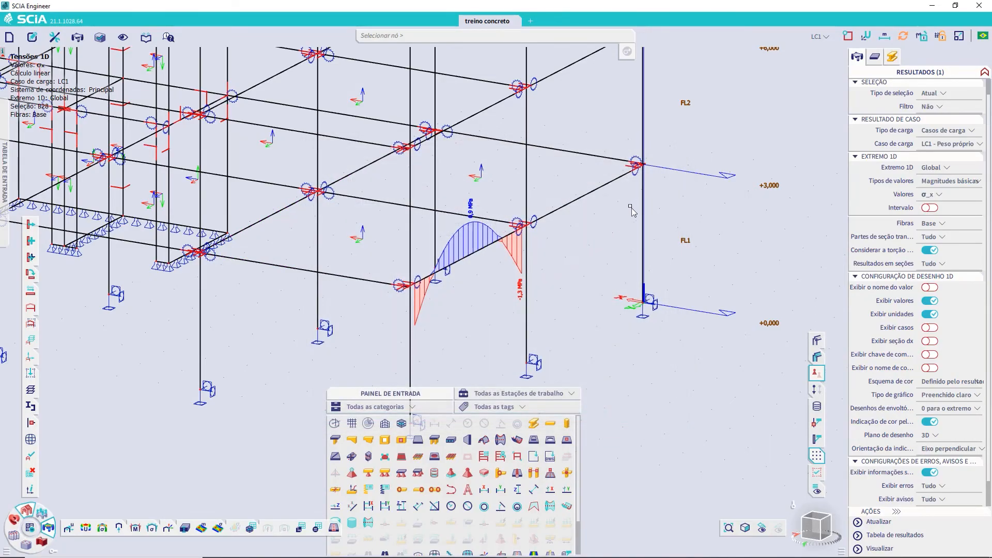
scroll(424, 268, up, 8)
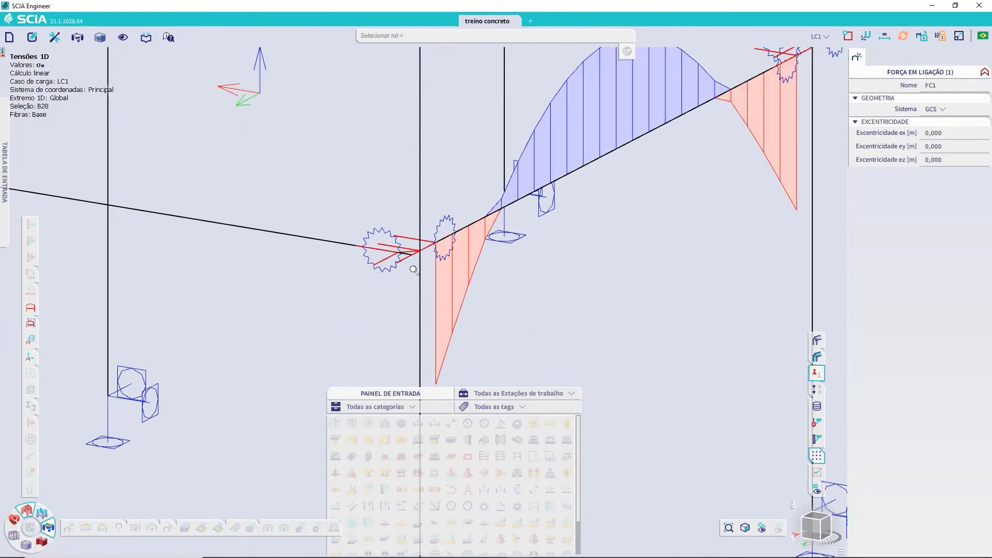
click(437, 198)
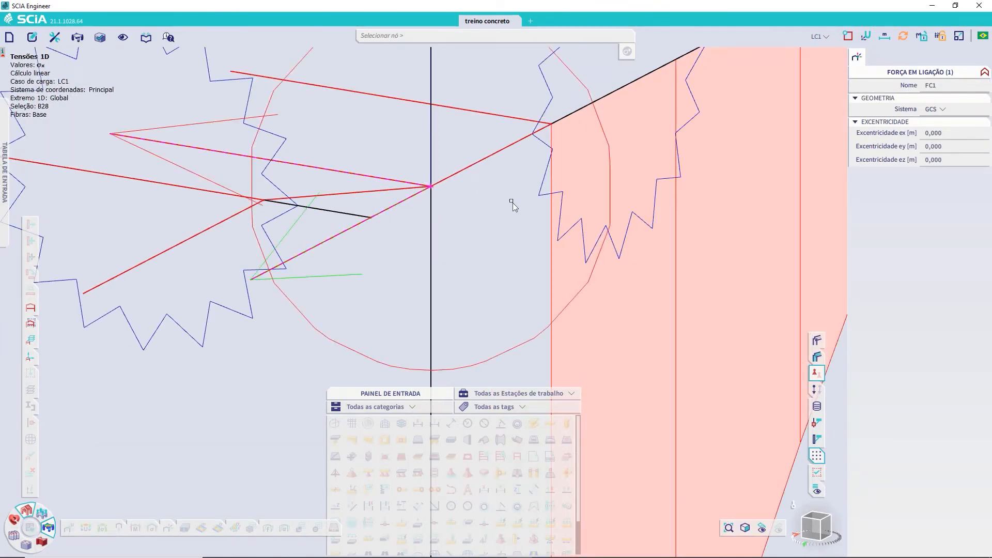
key(Escape)
Step: Open the corner connection force's properties and turn on the member labels to identify which members it includes
scroll(511, 216, down, 5)
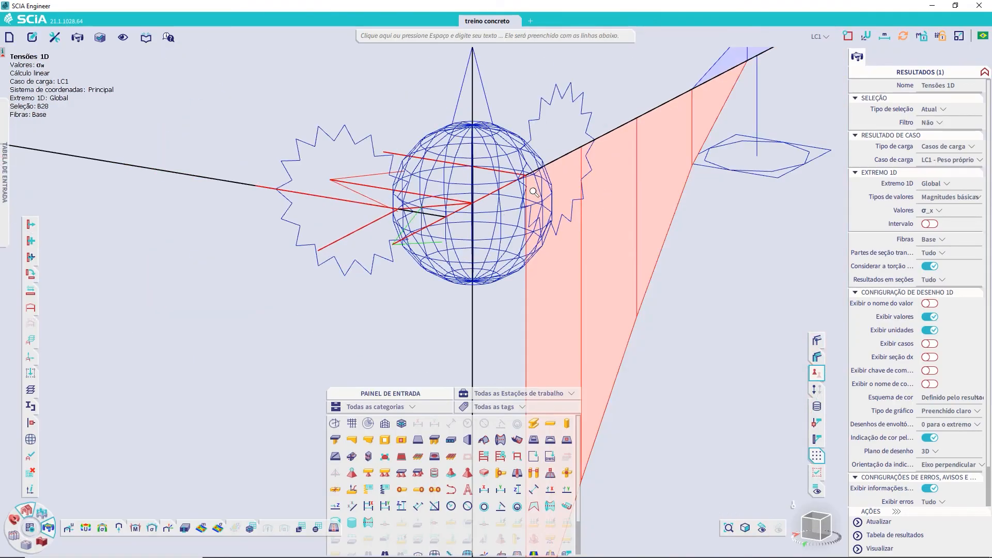
click(481, 196)
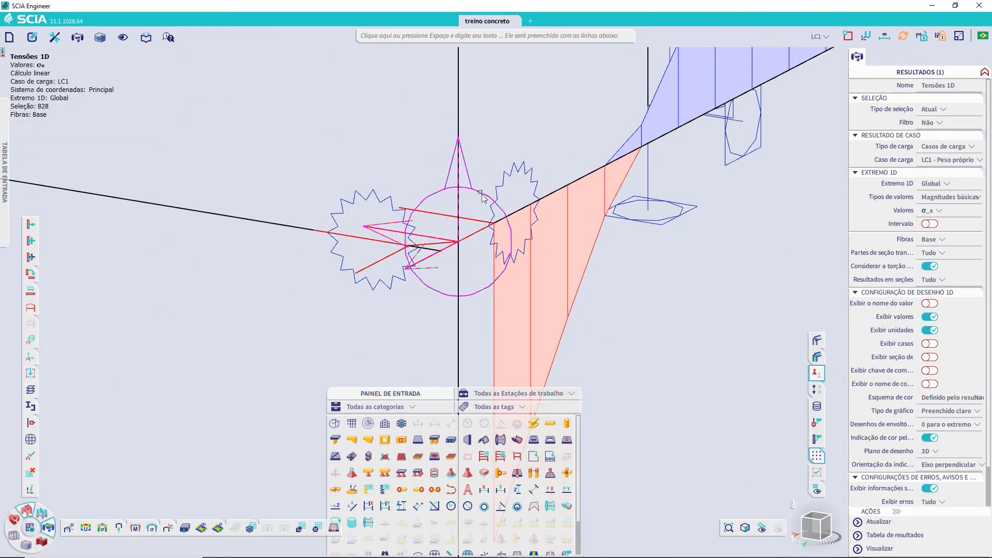
click(875, 56)
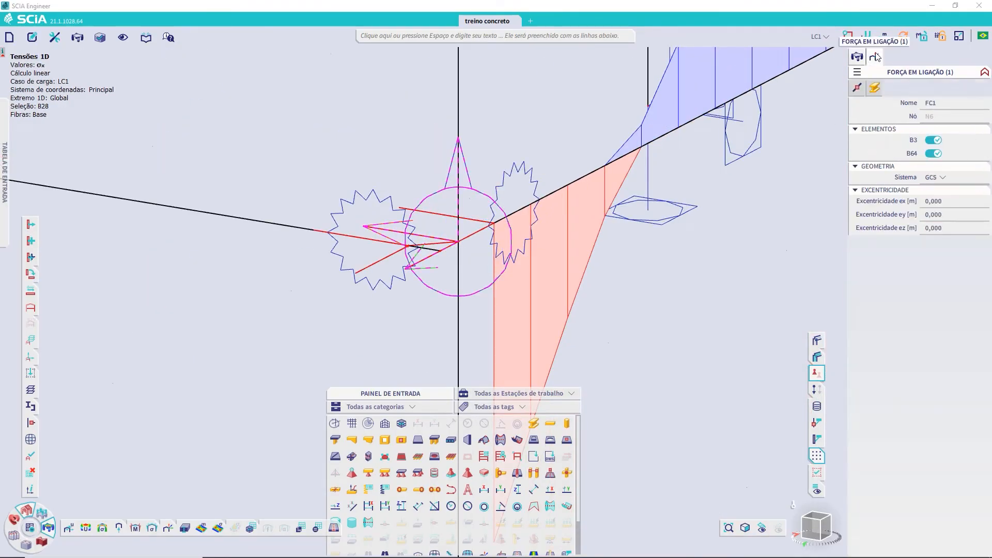
scroll(537, 279, down, 4)
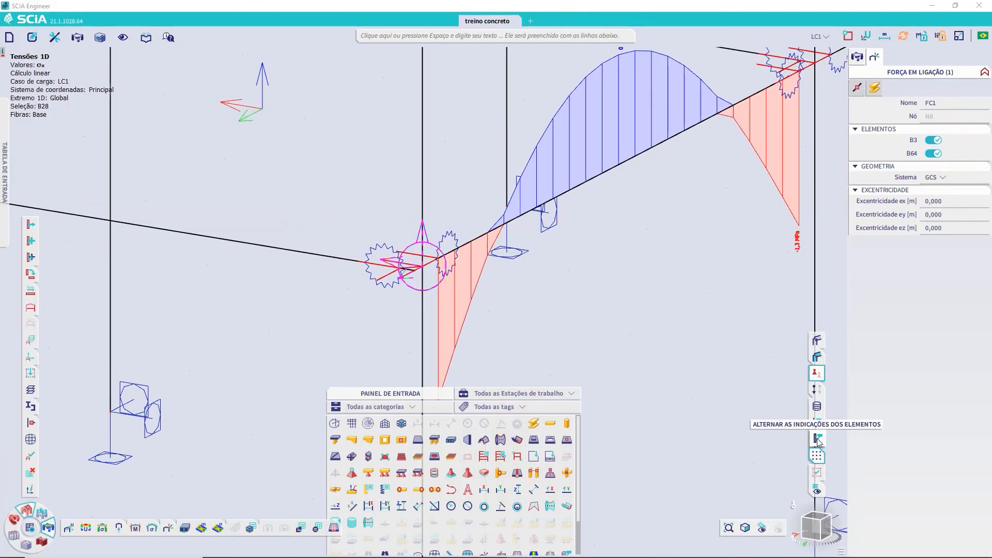
click(817, 439)
scroll(580, 285, down, 3)
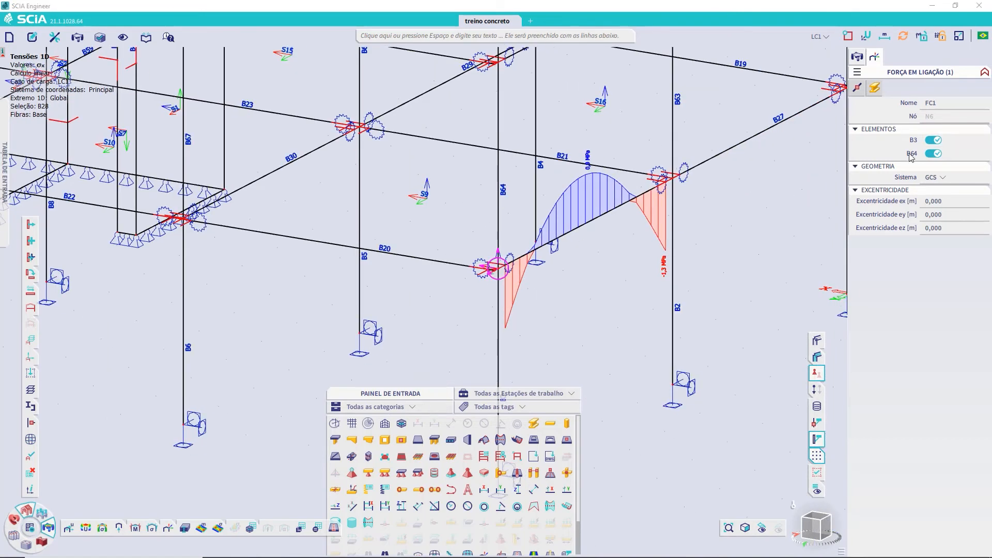
middle_drag(615, 260, 558, 204)
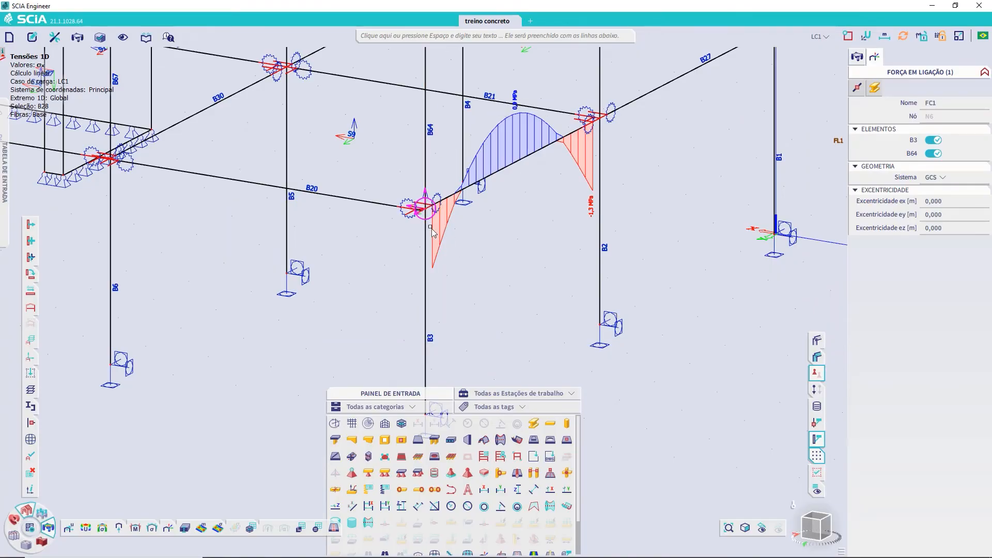
scroll(432, 232, up, 2)
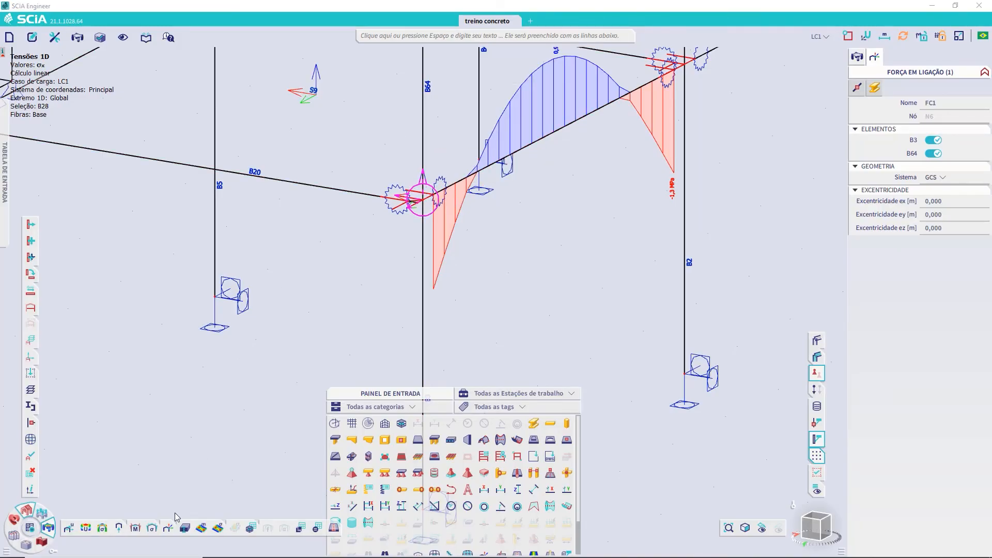
Step: Exclude member B64 from the corner node's connection force
click(167, 528)
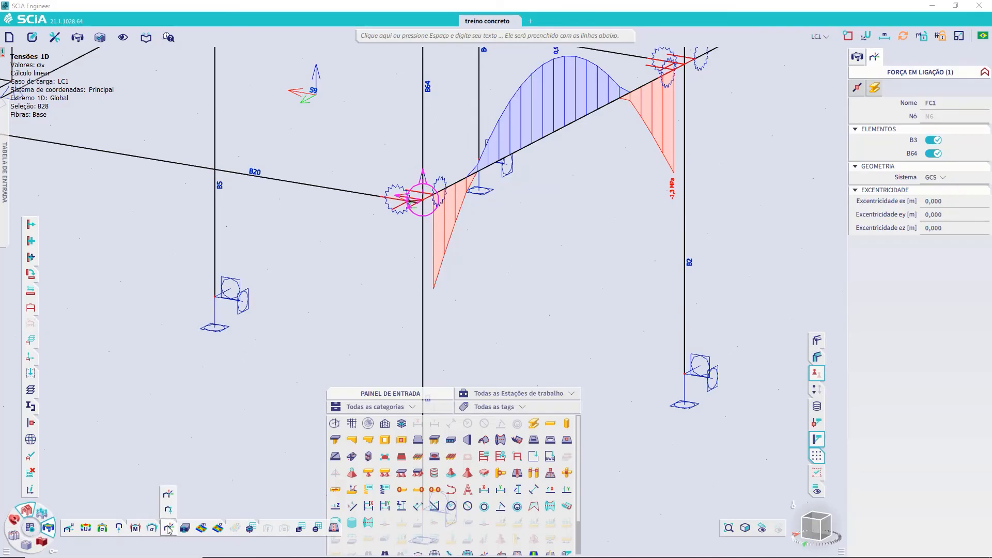
scroll(491, 264, down, 2)
middle_drag(467, 246, 466, 262)
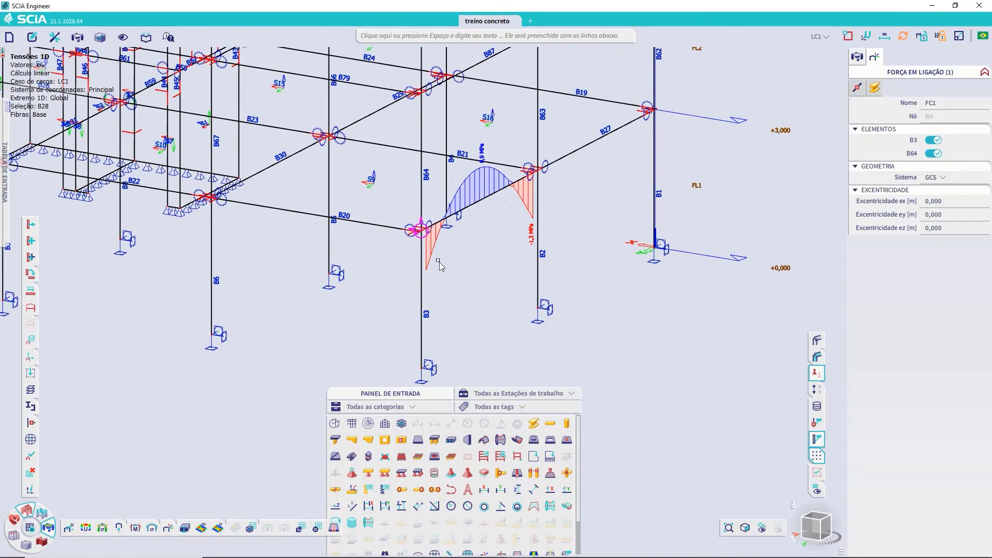
scroll(439, 263, up, 2)
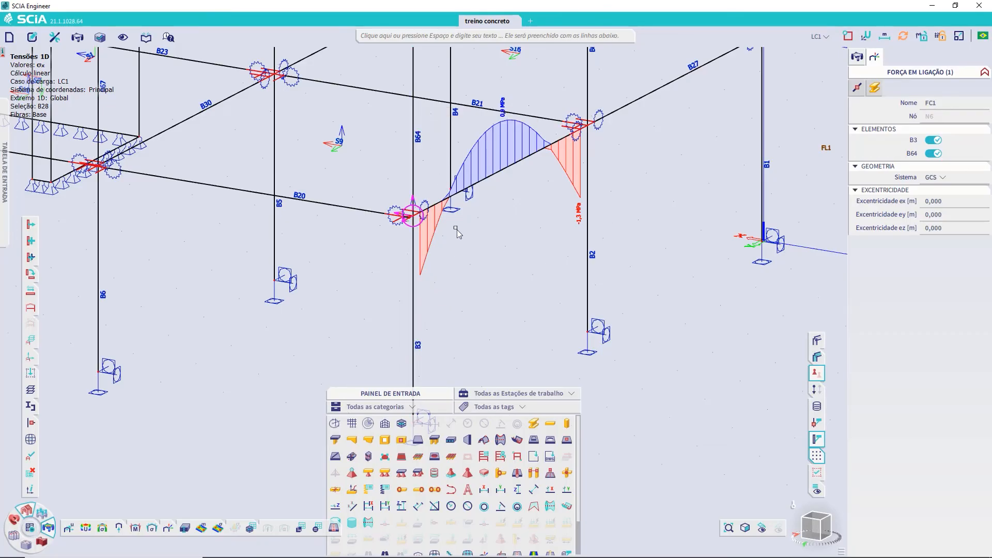
click(933, 154)
Step: Open the connection force results for the corner node and change the displayed value to M_y
click(168, 527)
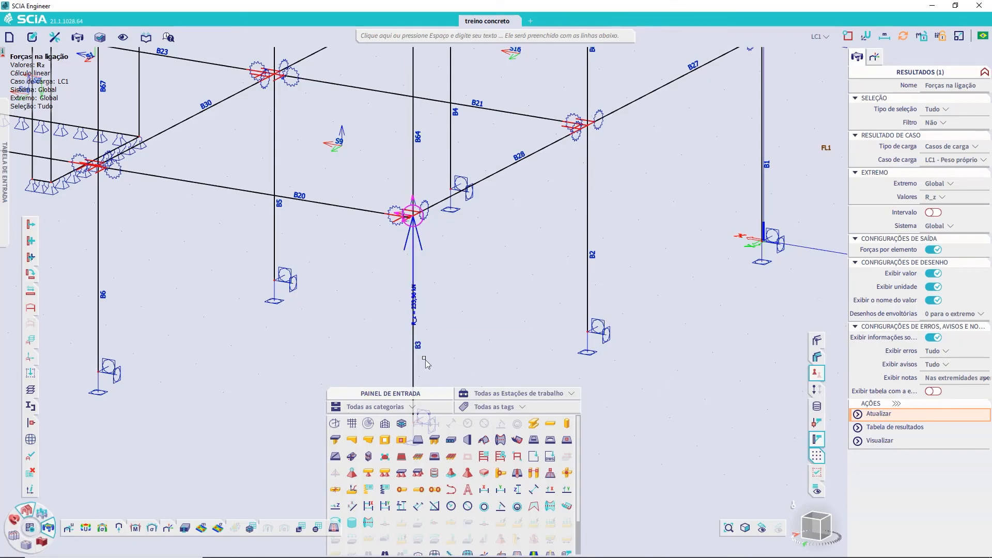
click(936, 197)
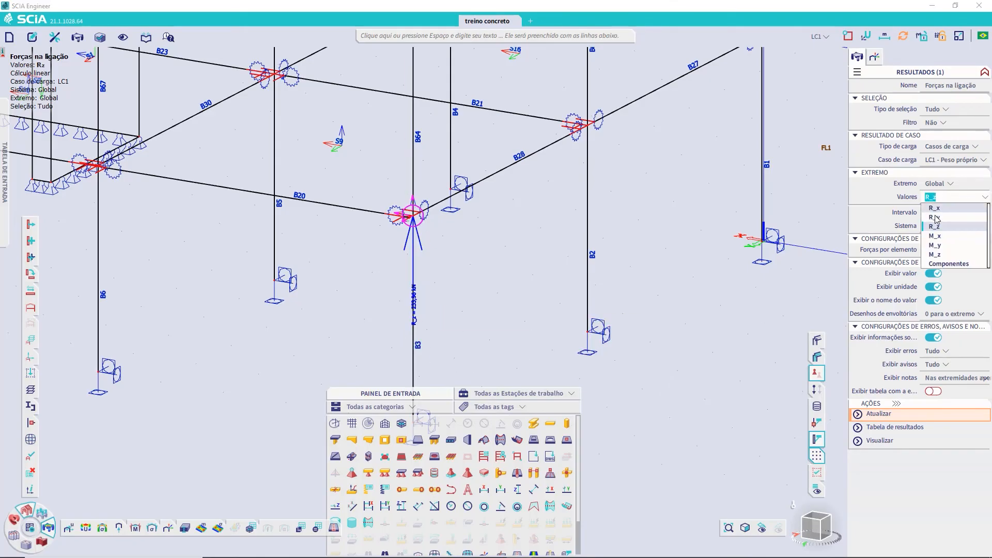
click(934, 245)
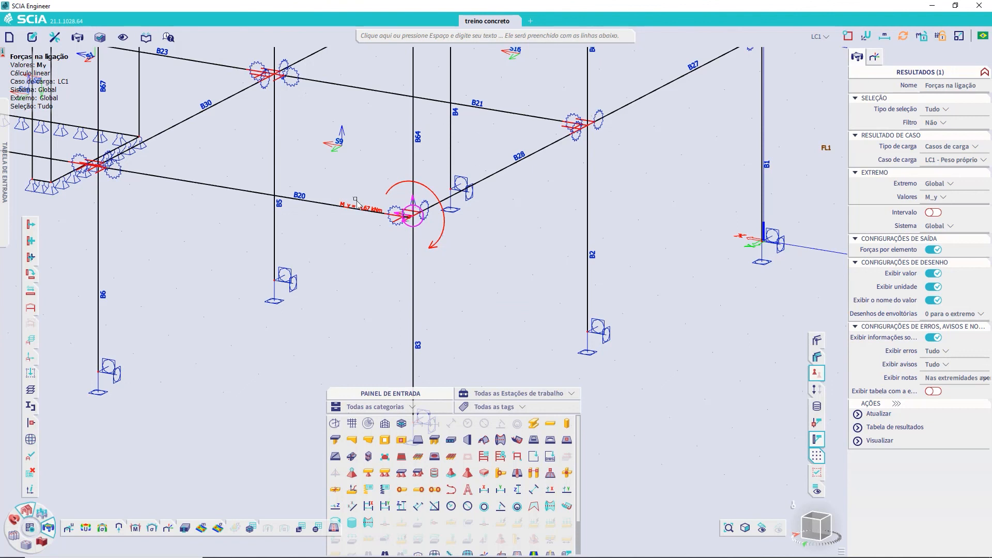
Step: Open the slab thickness results and delete the connection force from the corner node
click(186, 527)
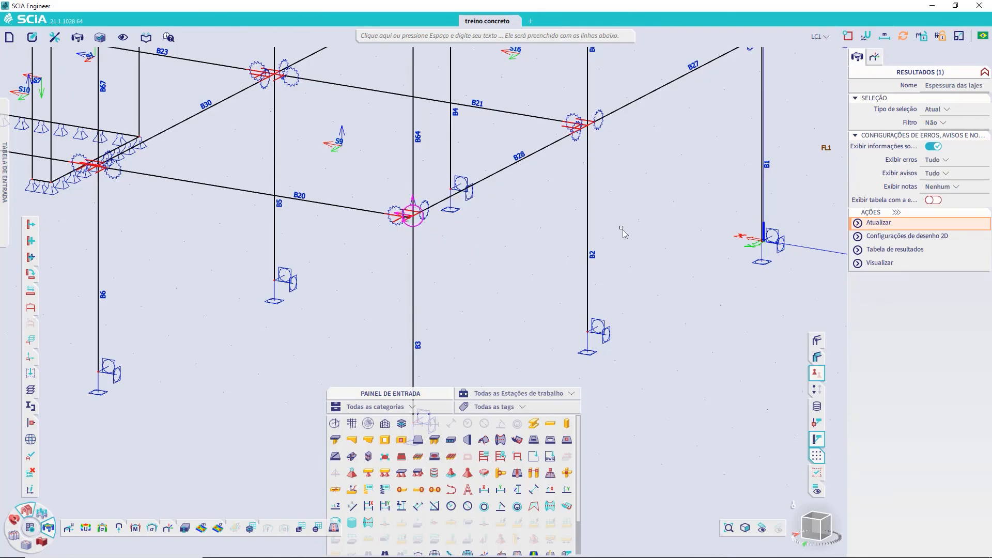
key(Delete)
key(Return)
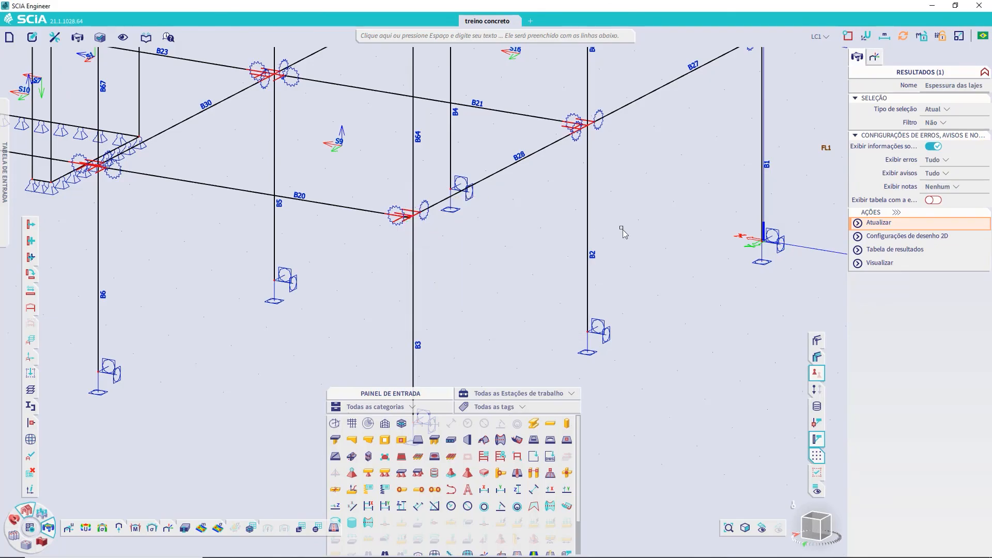